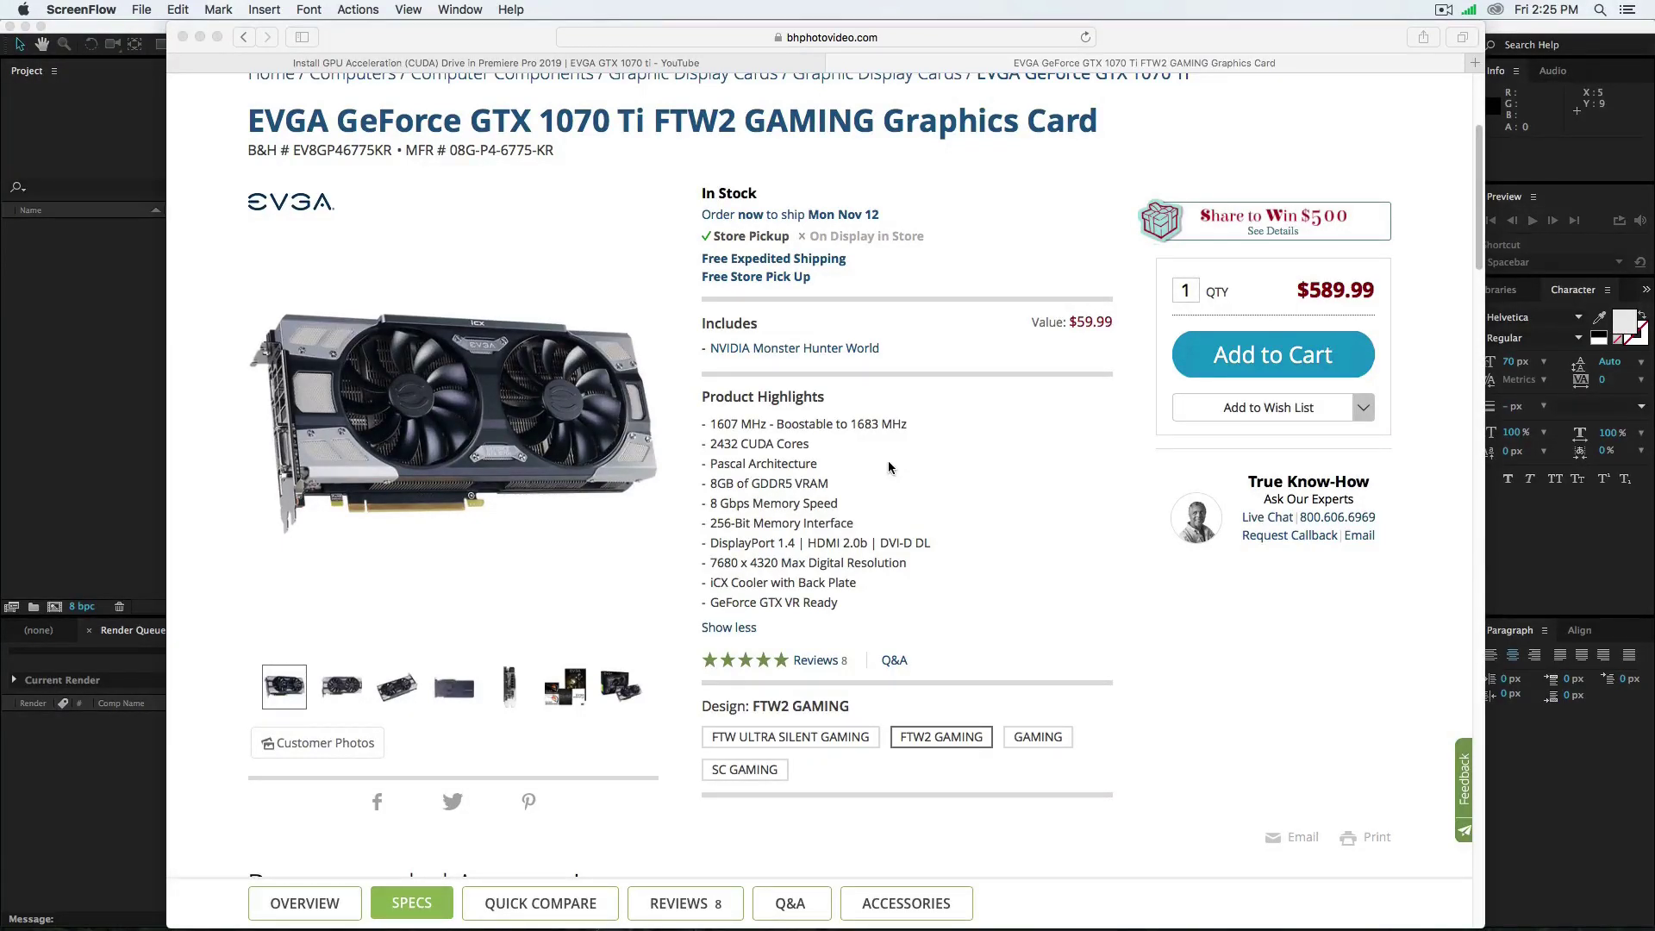
# - Switch Safari to the tab with the paused YouTube GPU acceleration tutorial
pyautogui.click(499, 57)
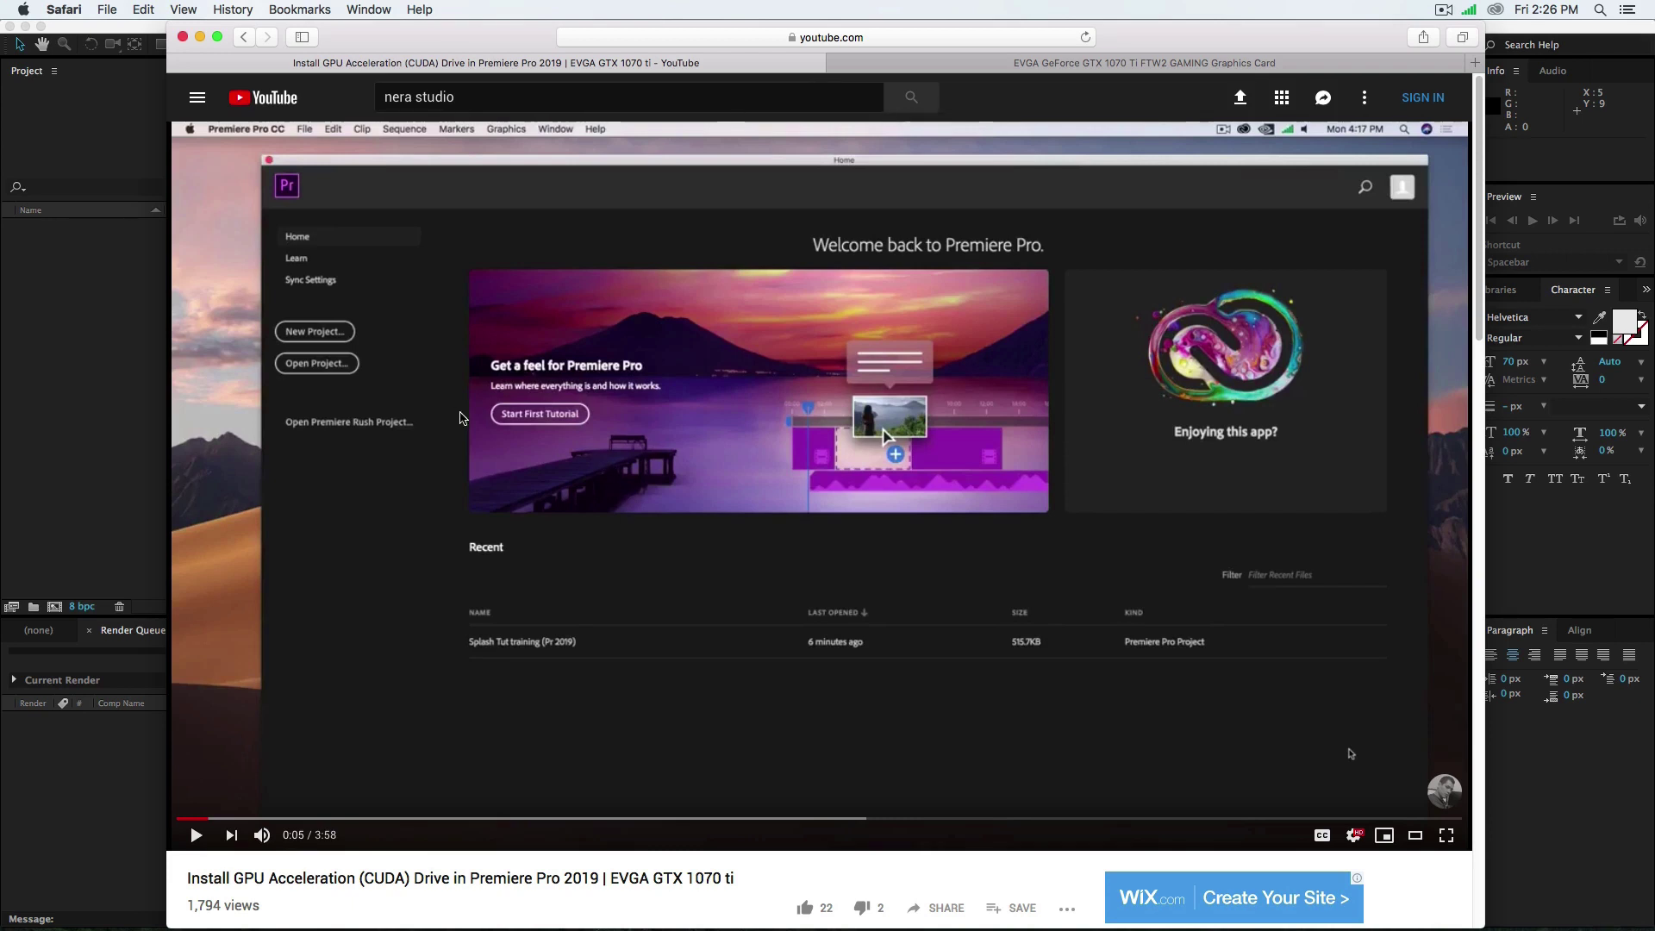
# - Confirm in System Report's Graphics/Displays that the chipset is ATI Radeon HD 4870, then close it
pyautogui.click(25, 10)
pyautogui.click(49, 31)
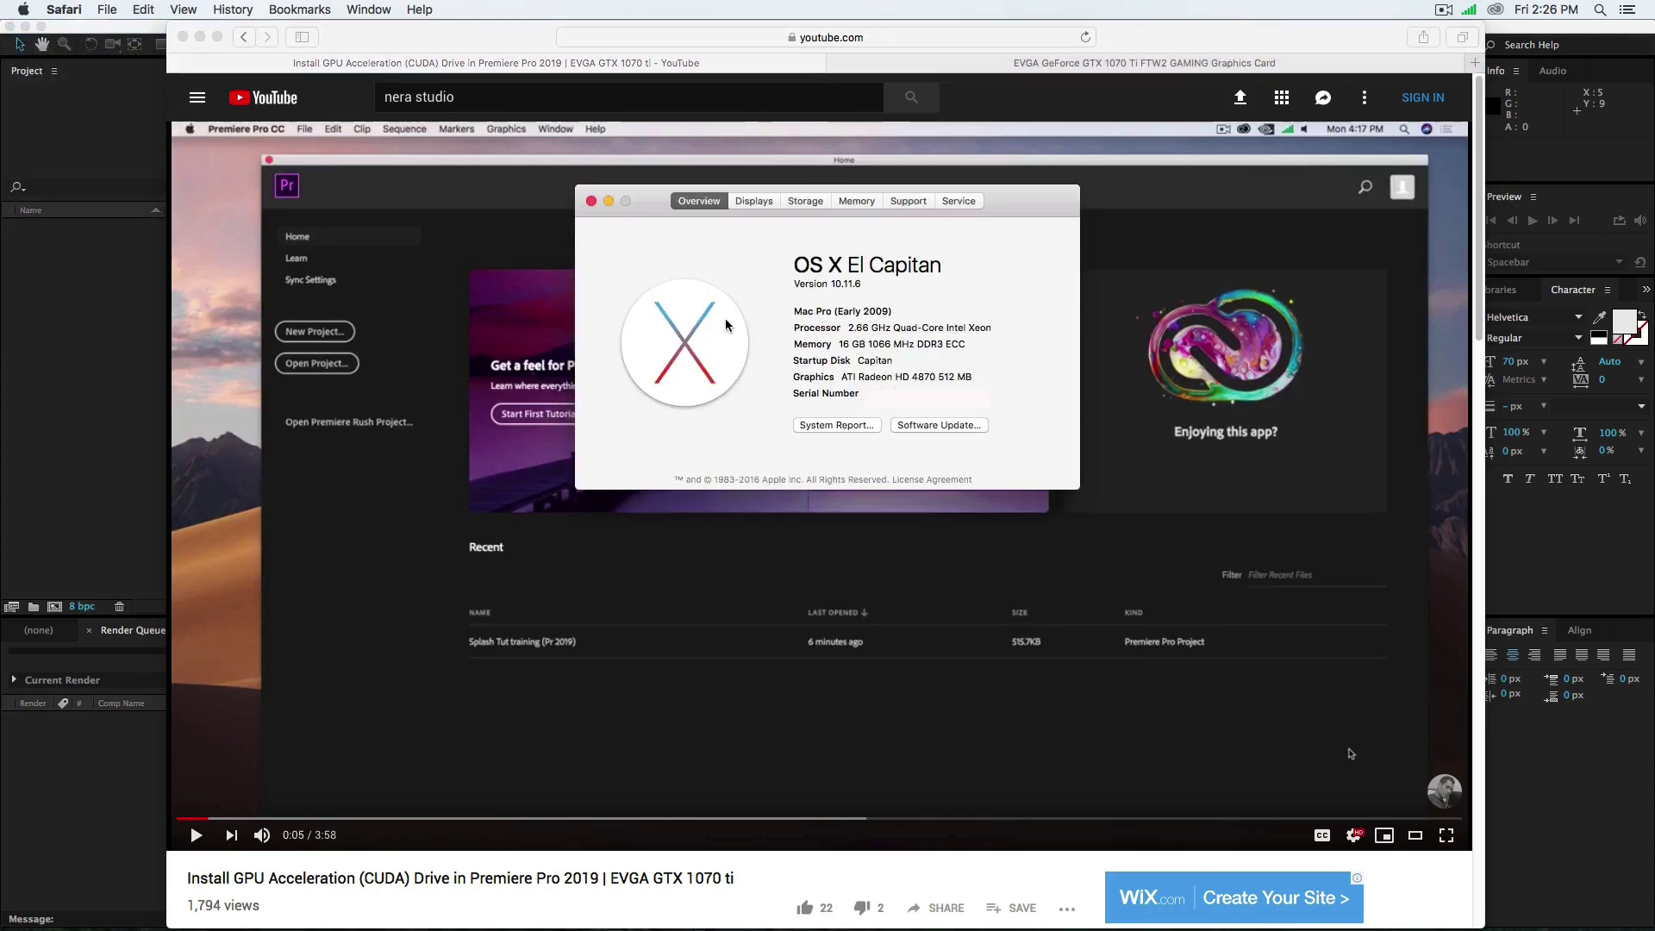
pyautogui.click(850, 426)
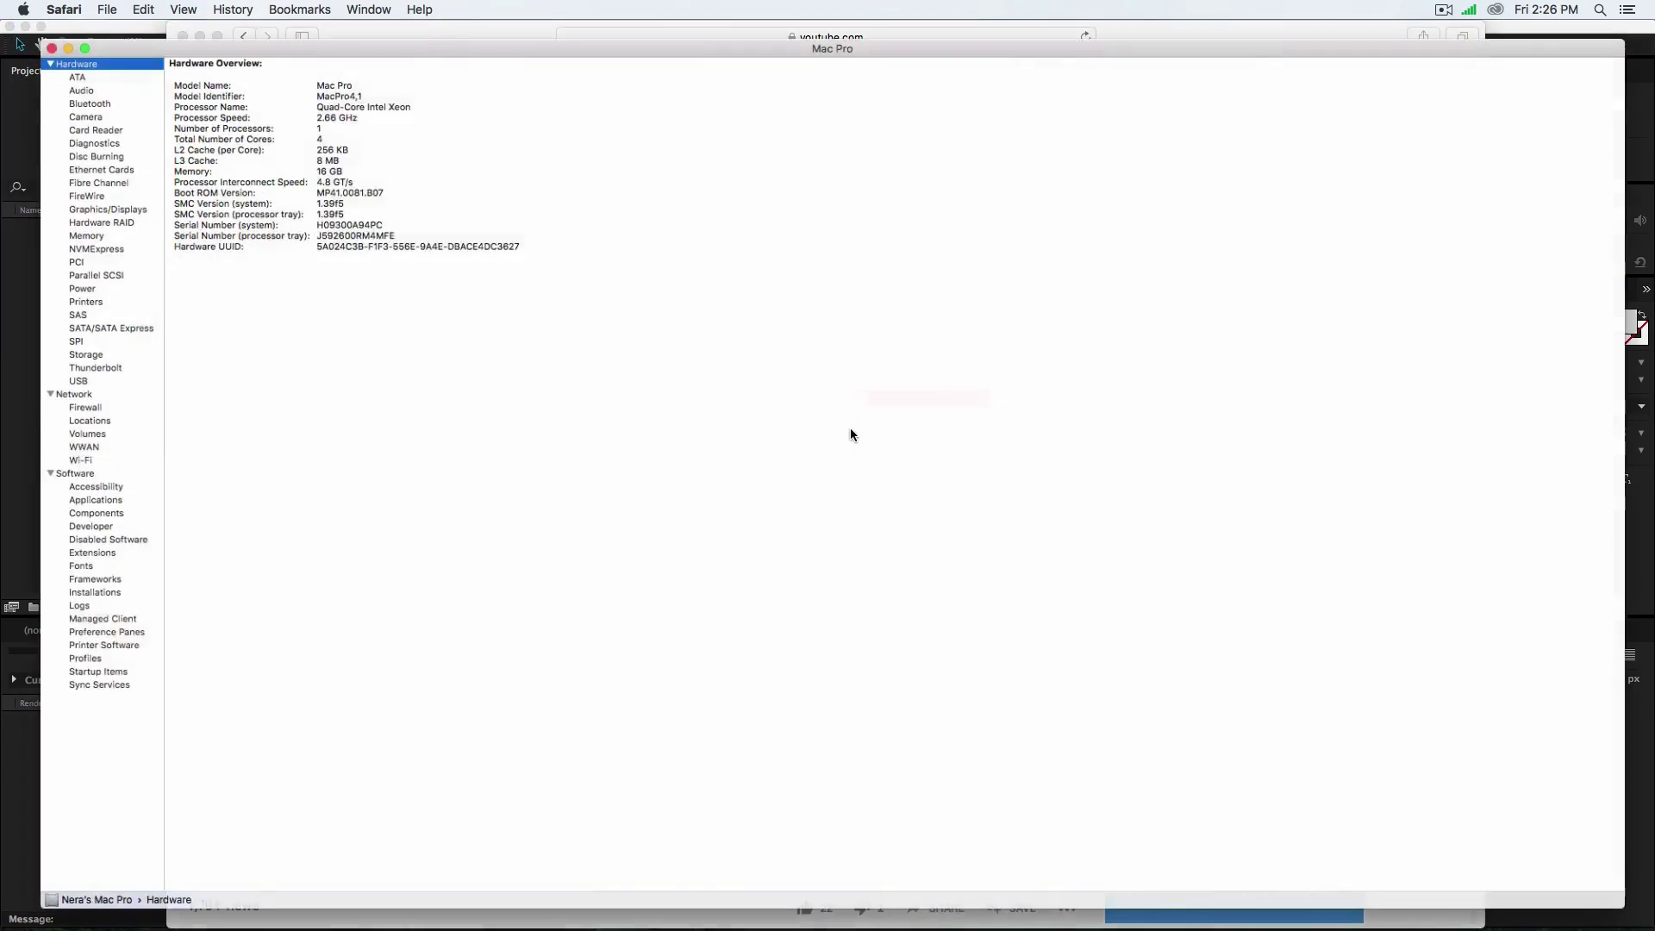
pyautogui.click(82, 198)
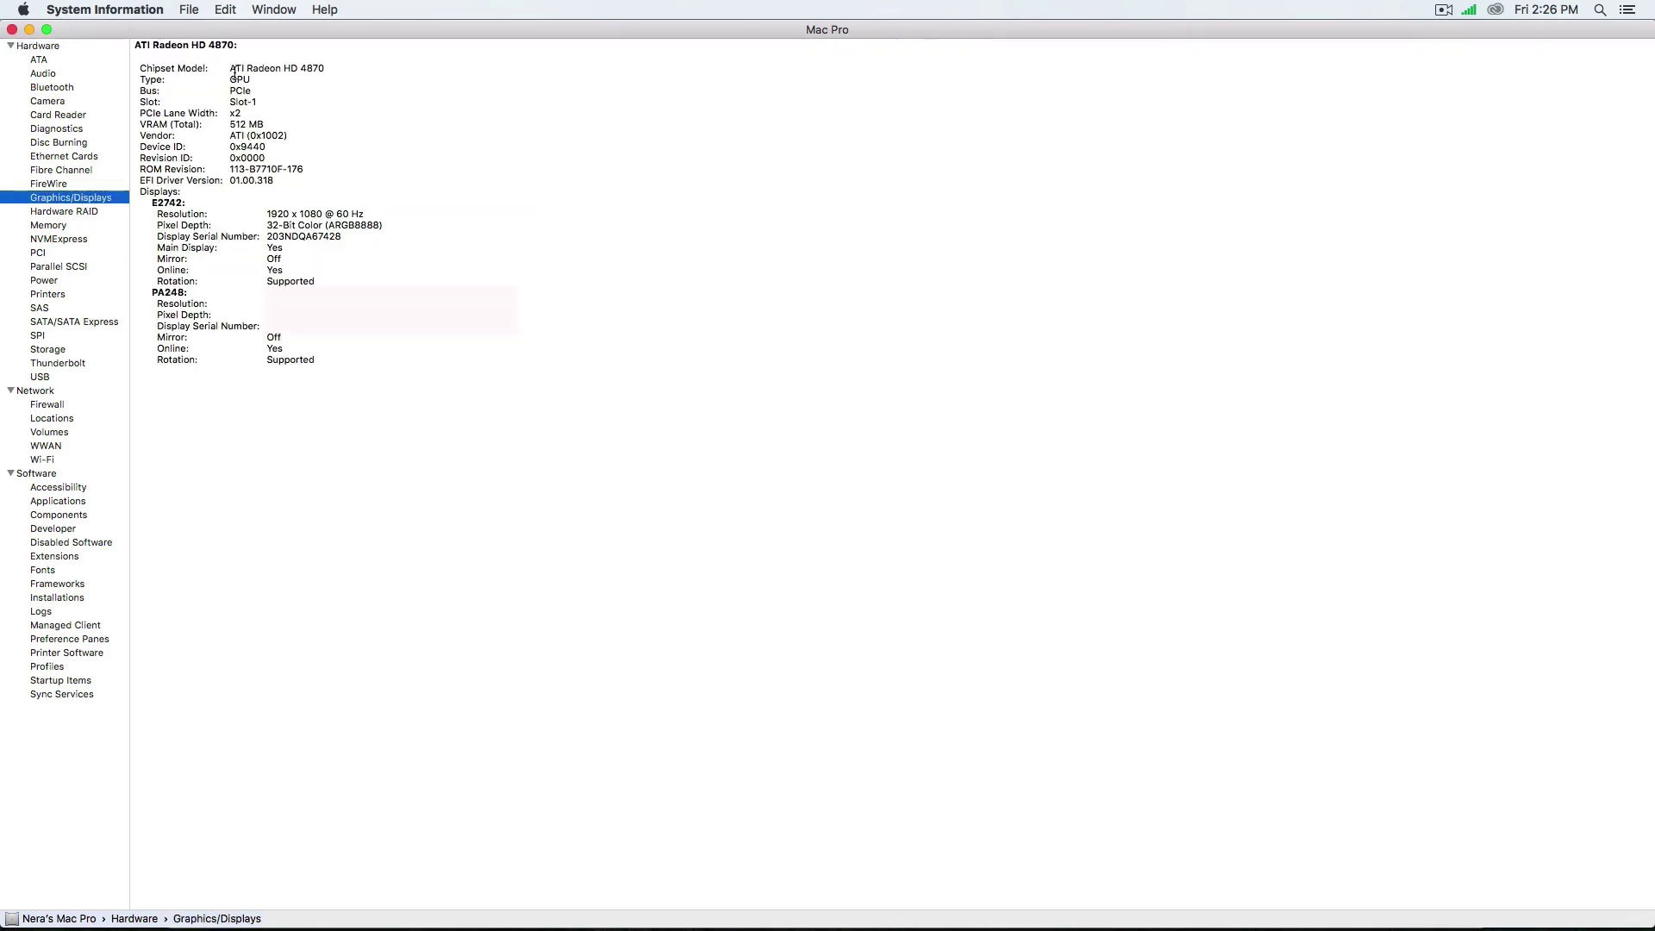
pyautogui.moveTo(231, 70); pyautogui.dragTo(337, 72)
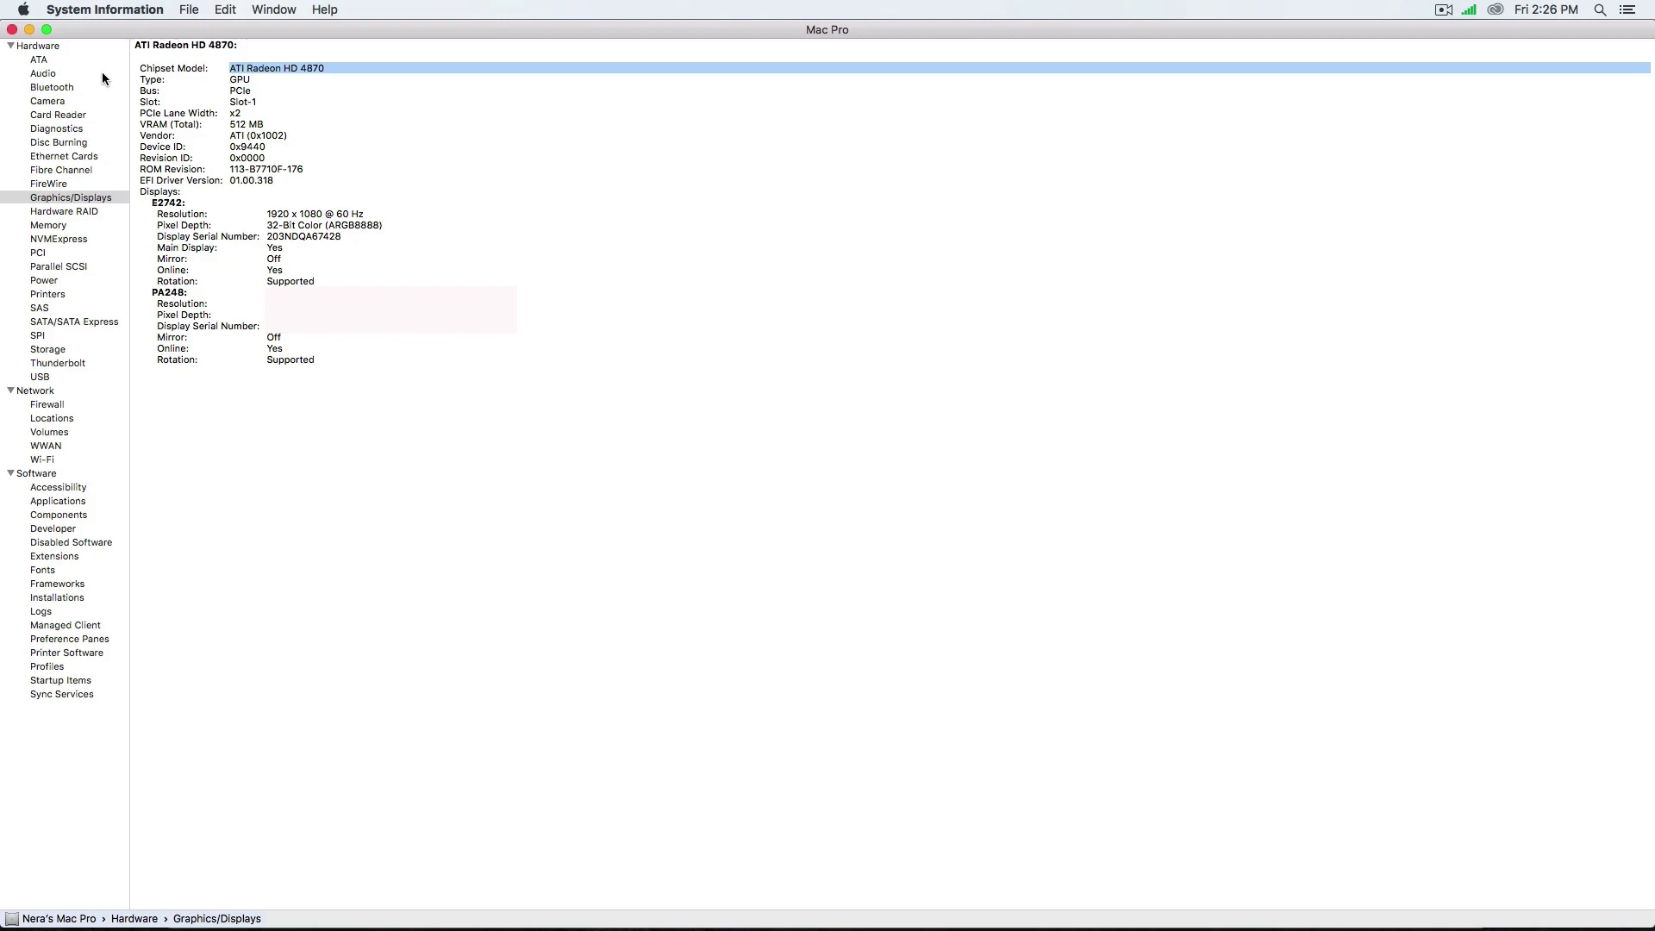
pyautogui.click(12, 30)
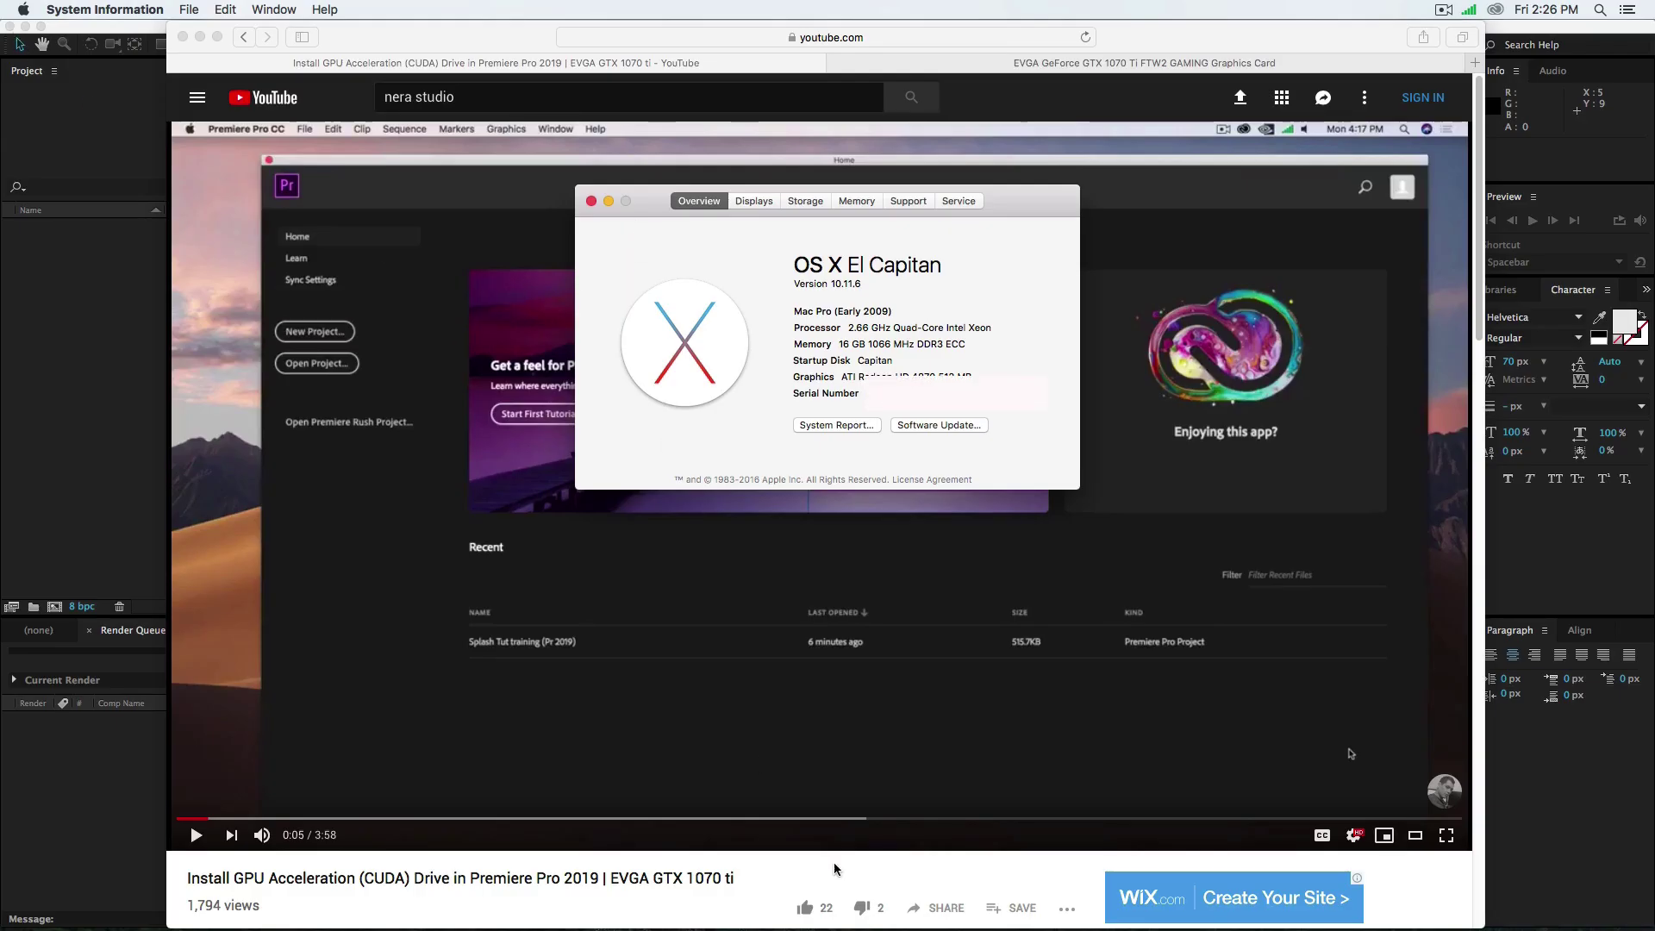
# - Bring After Effects CC 2015 to the front and open Preferences > Previews
pyautogui.moveTo(1088, 906)
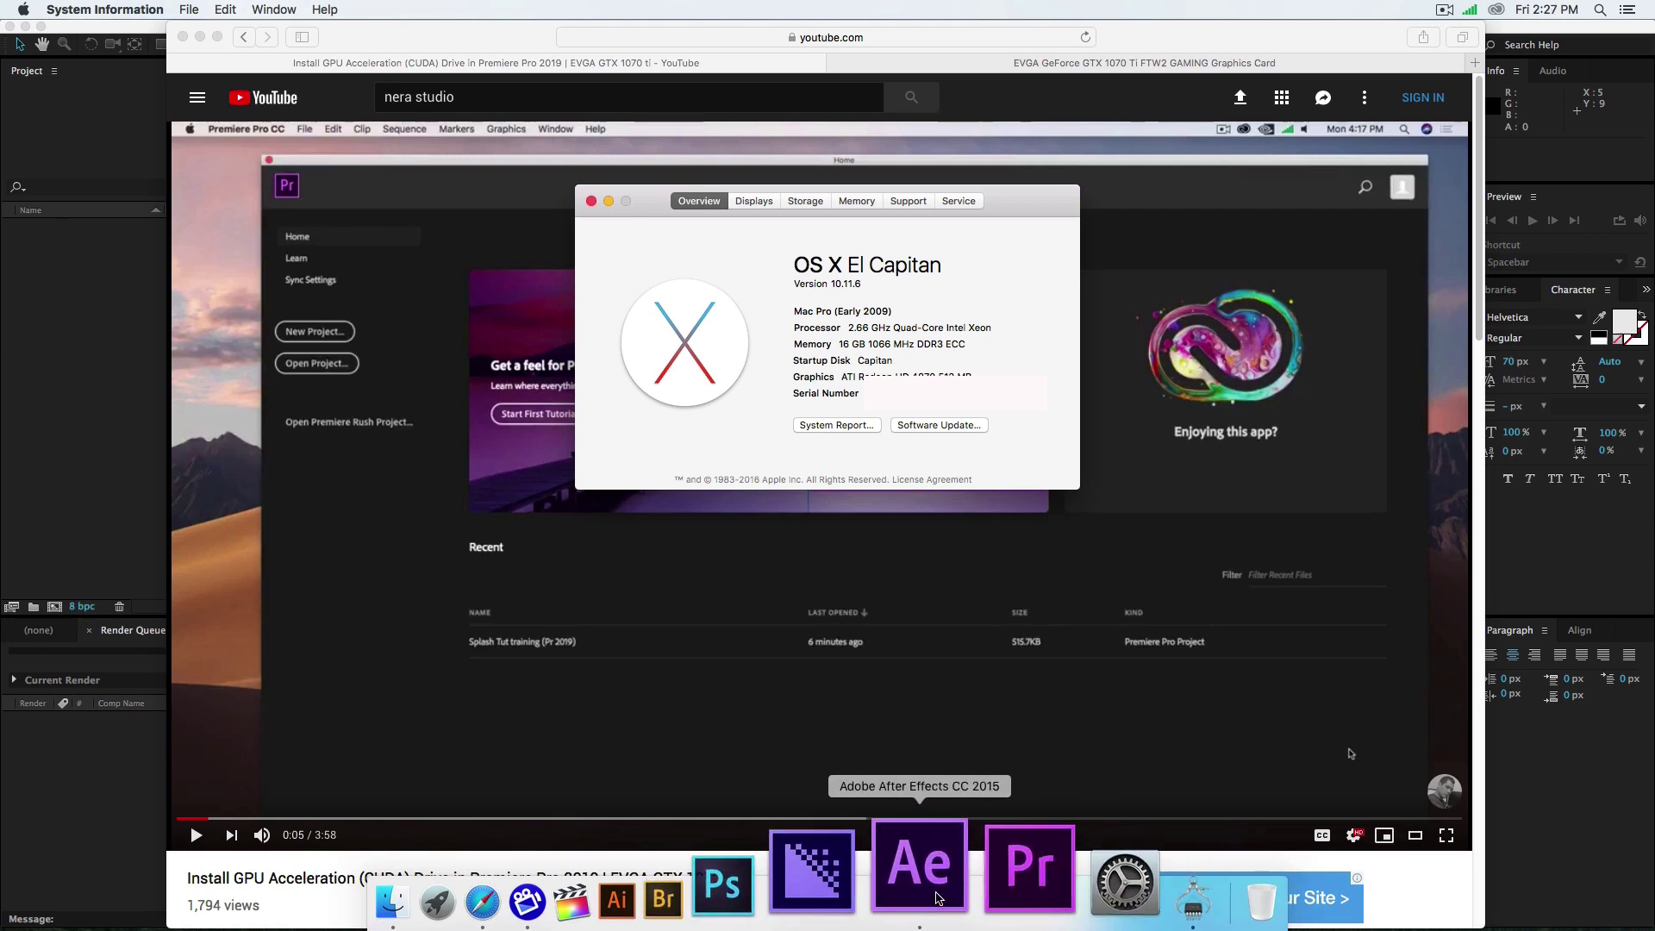
pyautogui.click(108, 763)
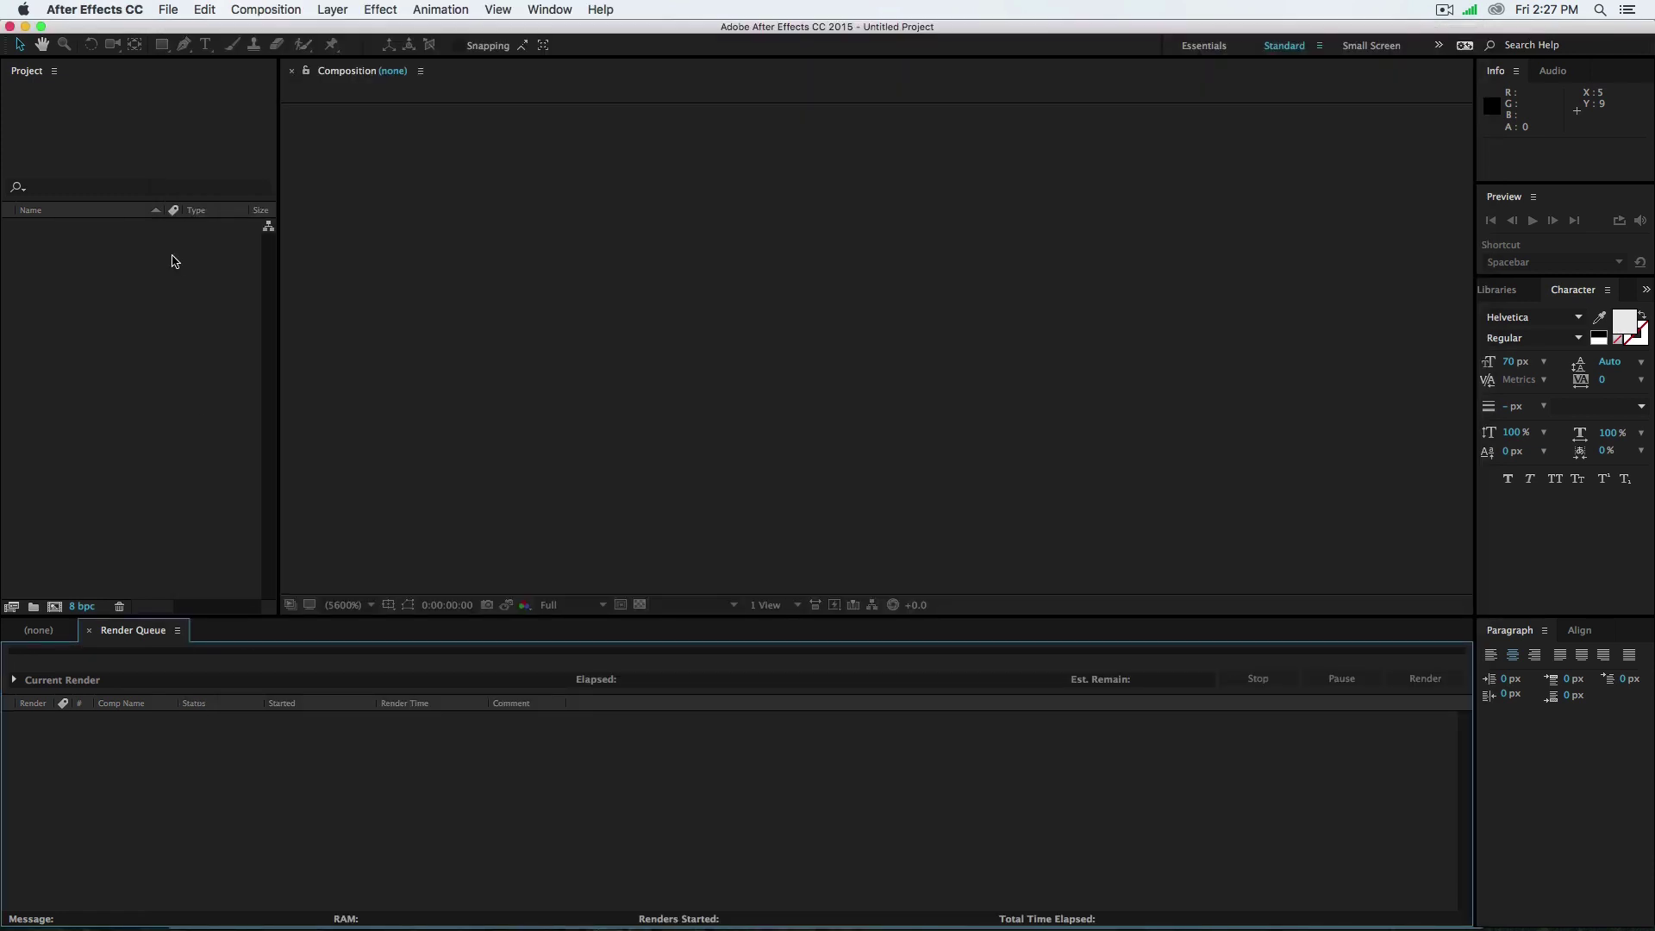
pyautogui.click(116, 10)
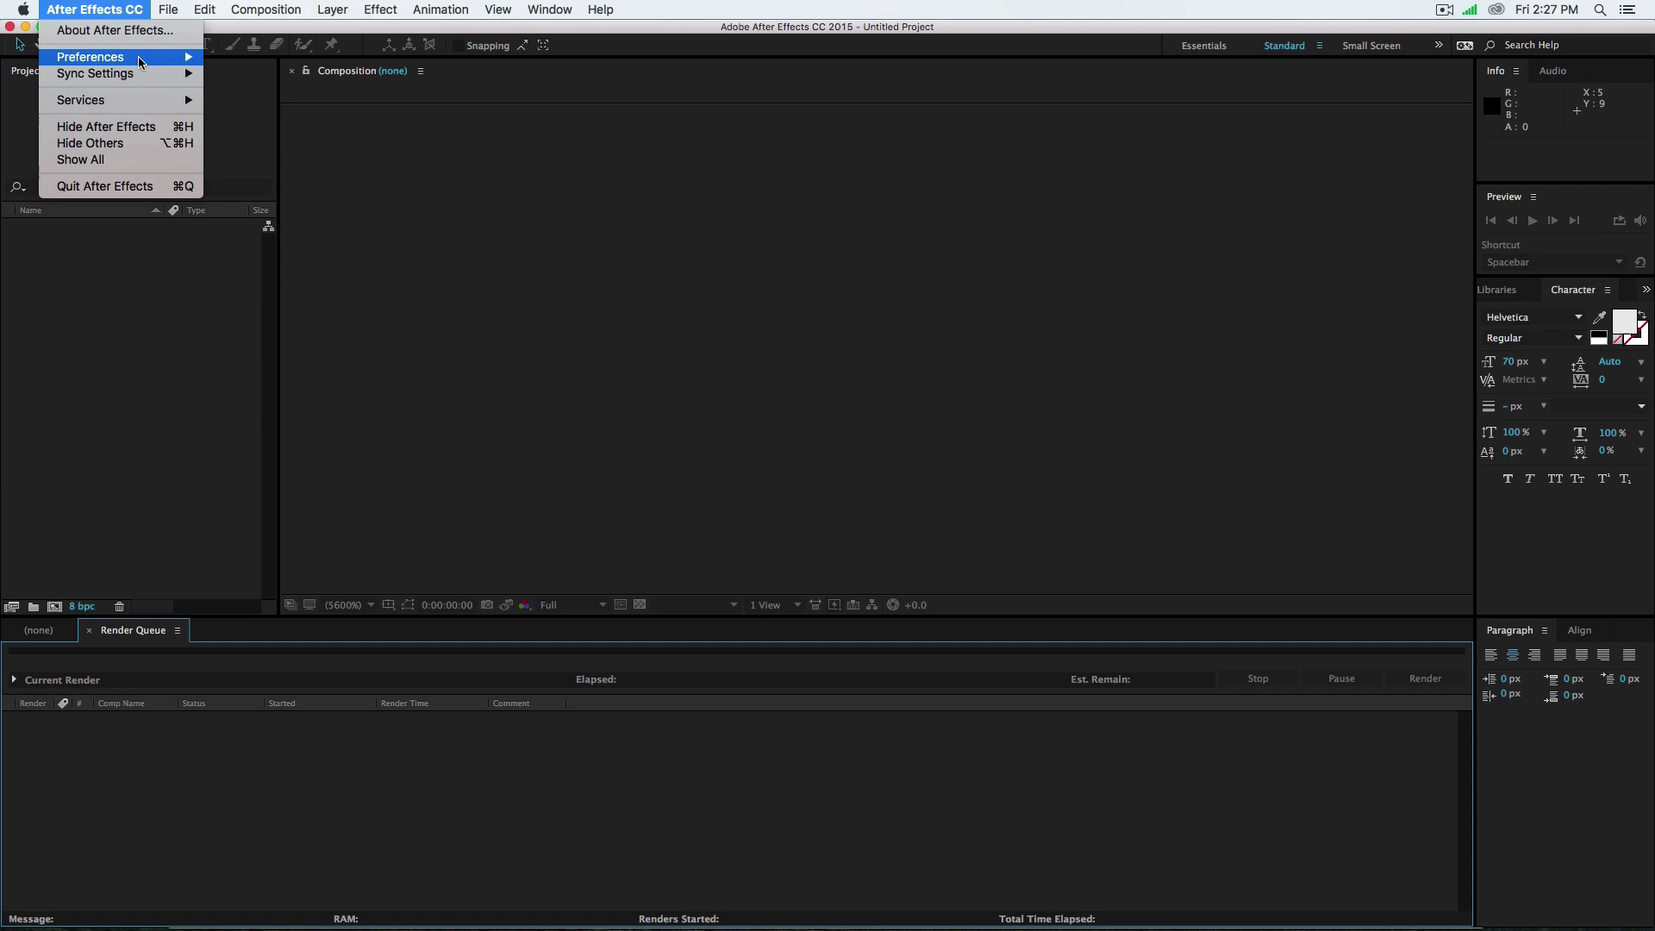
pyautogui.moveTo(143, 57)
pyautogui.click(258, 76)
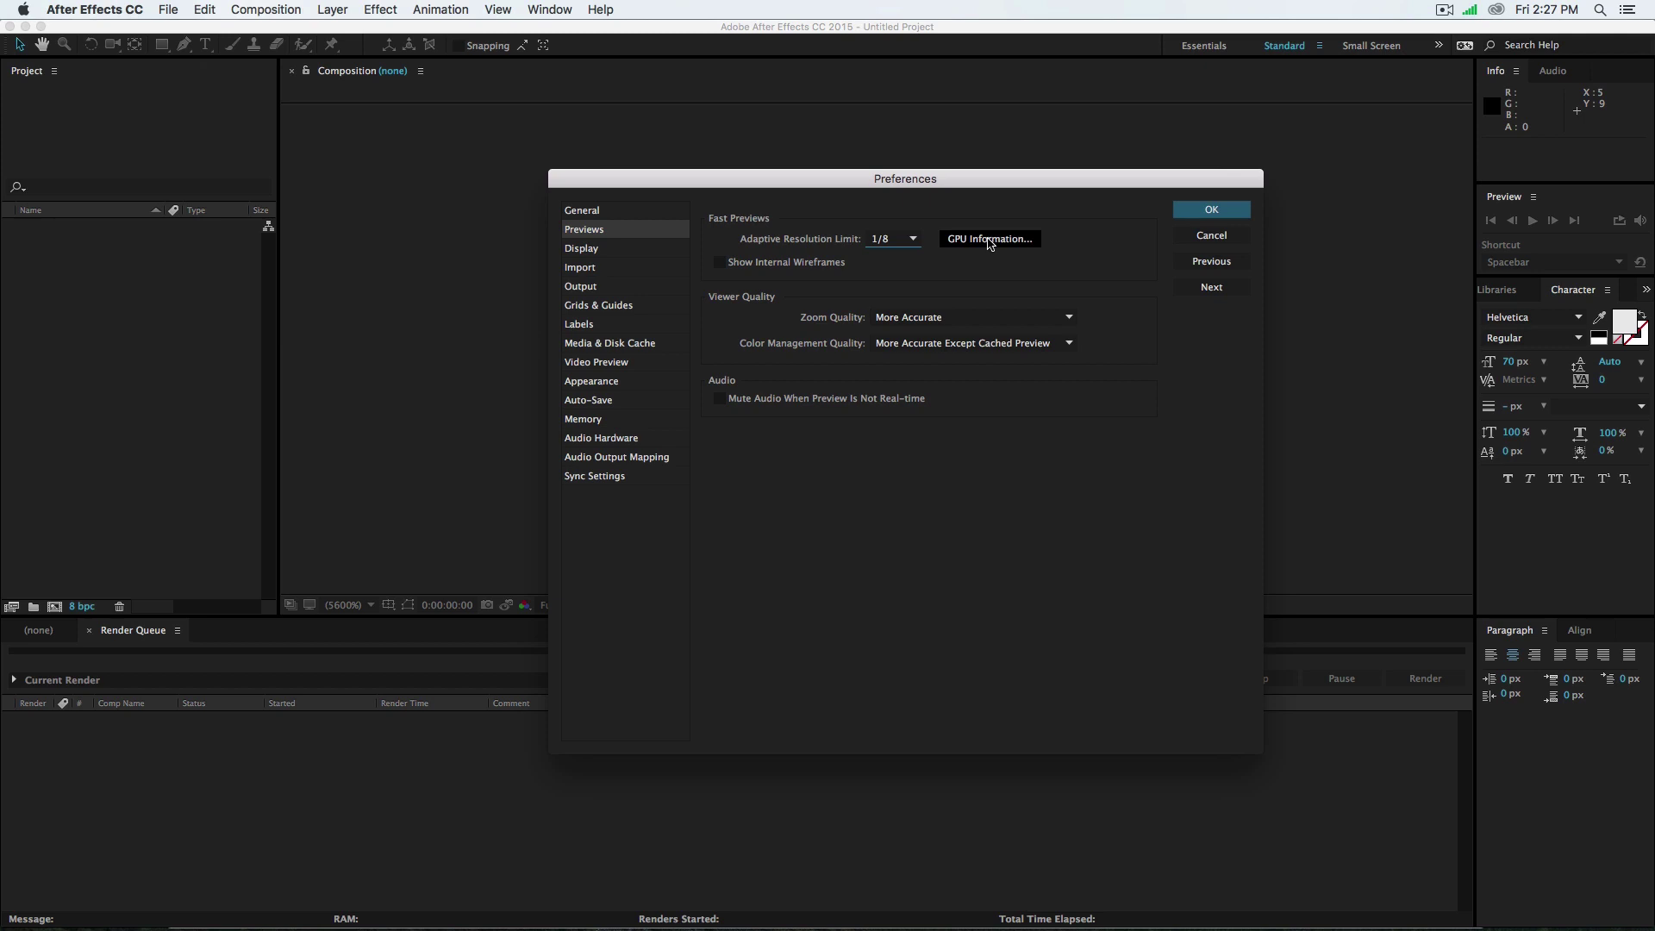
pyautogui.click(989, 243)
pyautogui.click(916, 312)
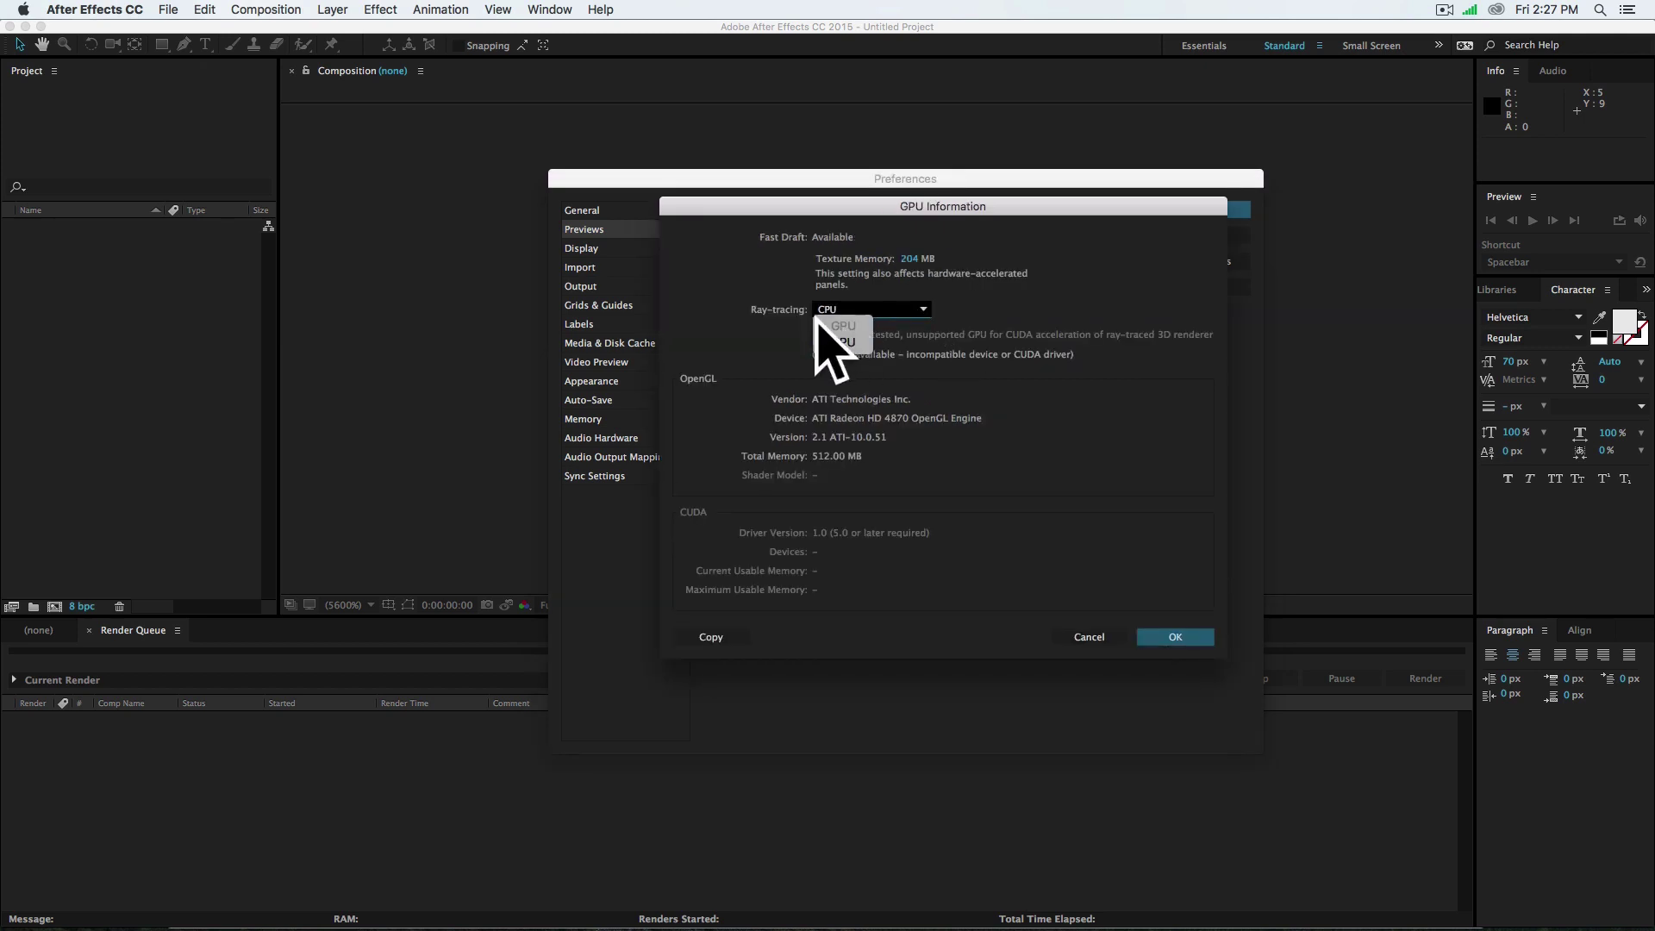
pyautogui.click(853, 340)
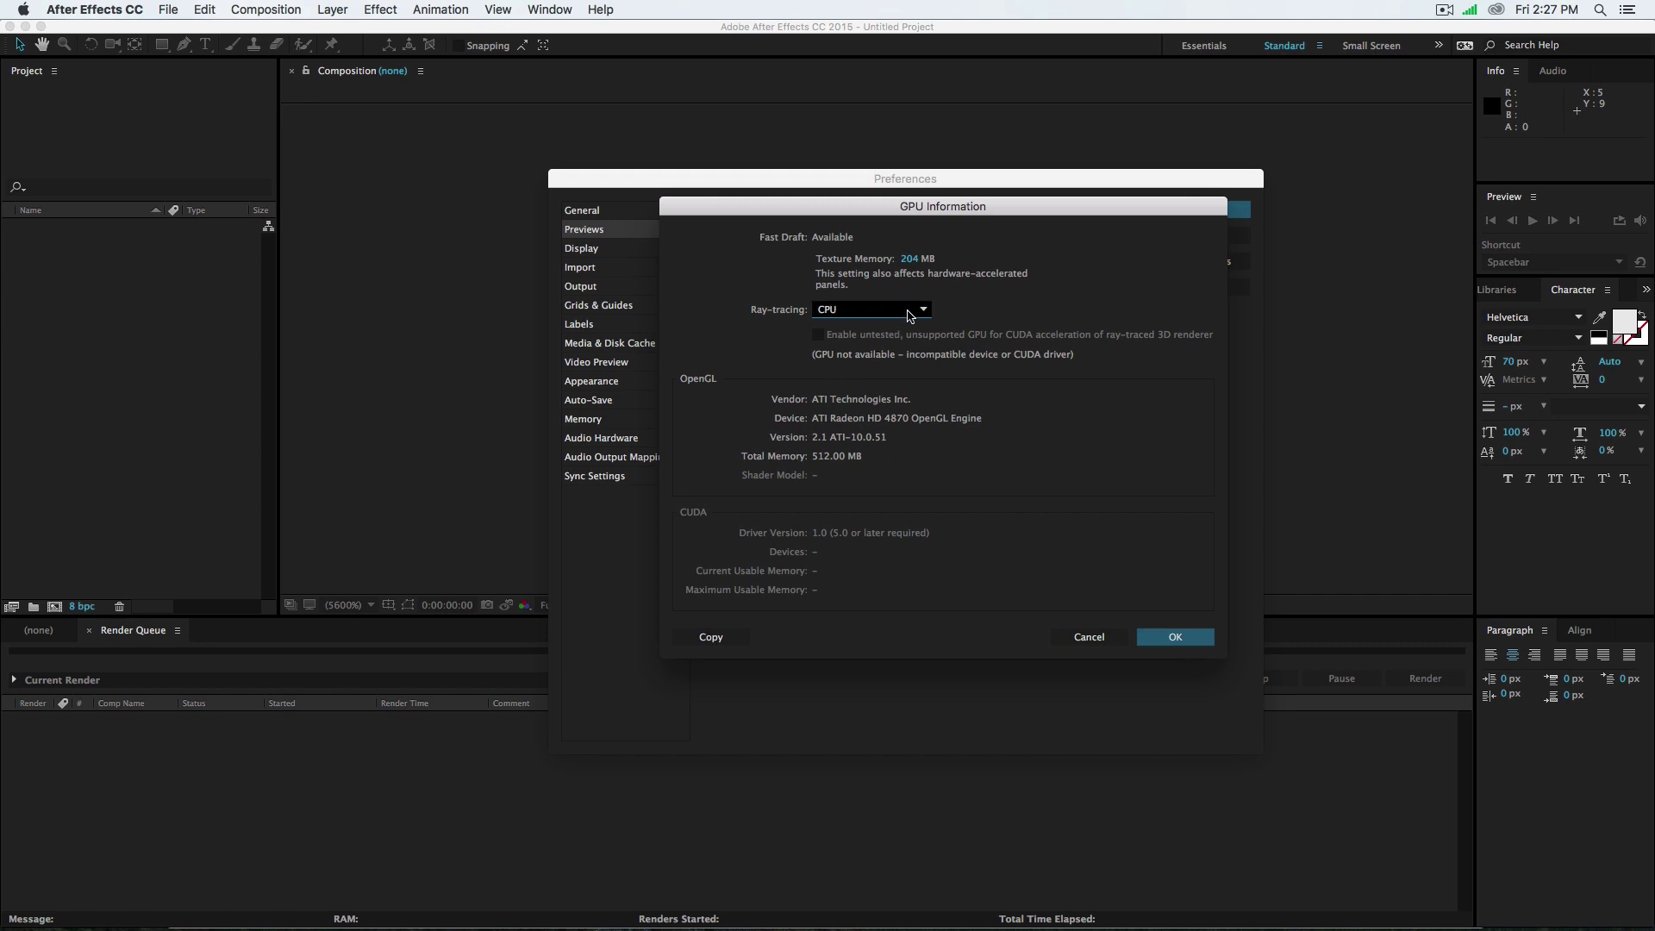
pyautogui.click(1088, 638)
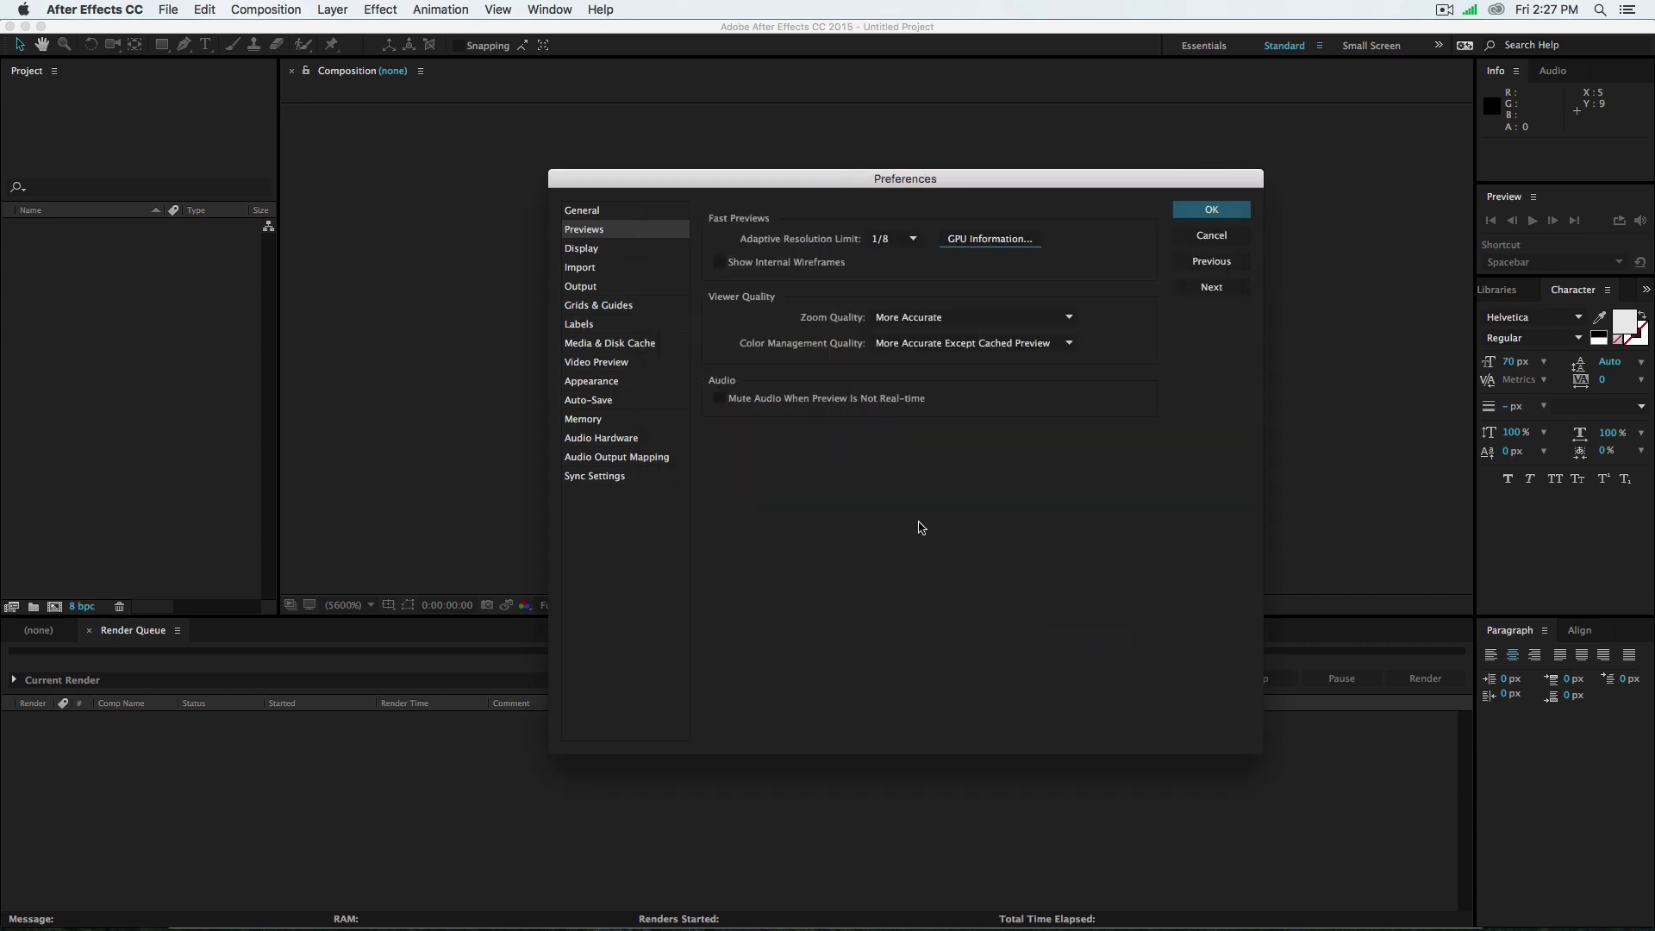
# - Cancel the CC 2015 preferences and open Preferences > Previews in After Effects CC 2019
pyautogui.click(1221, 238)
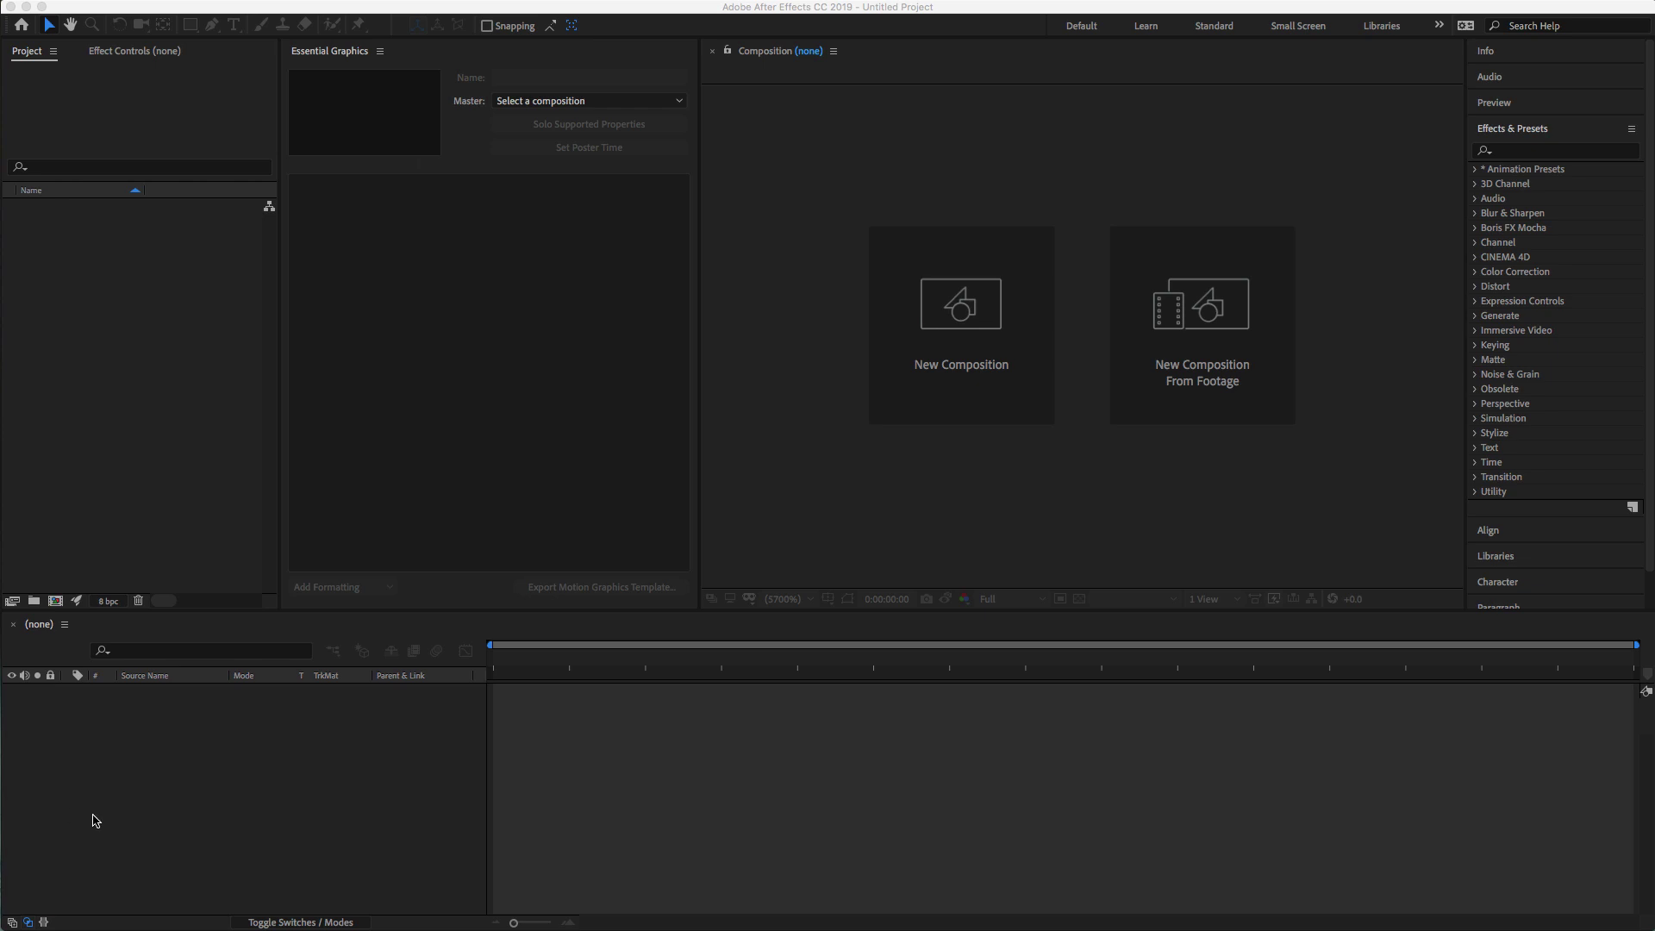
pyautogui.click(828, 846)
pyautogui.moveTo(876, 929)
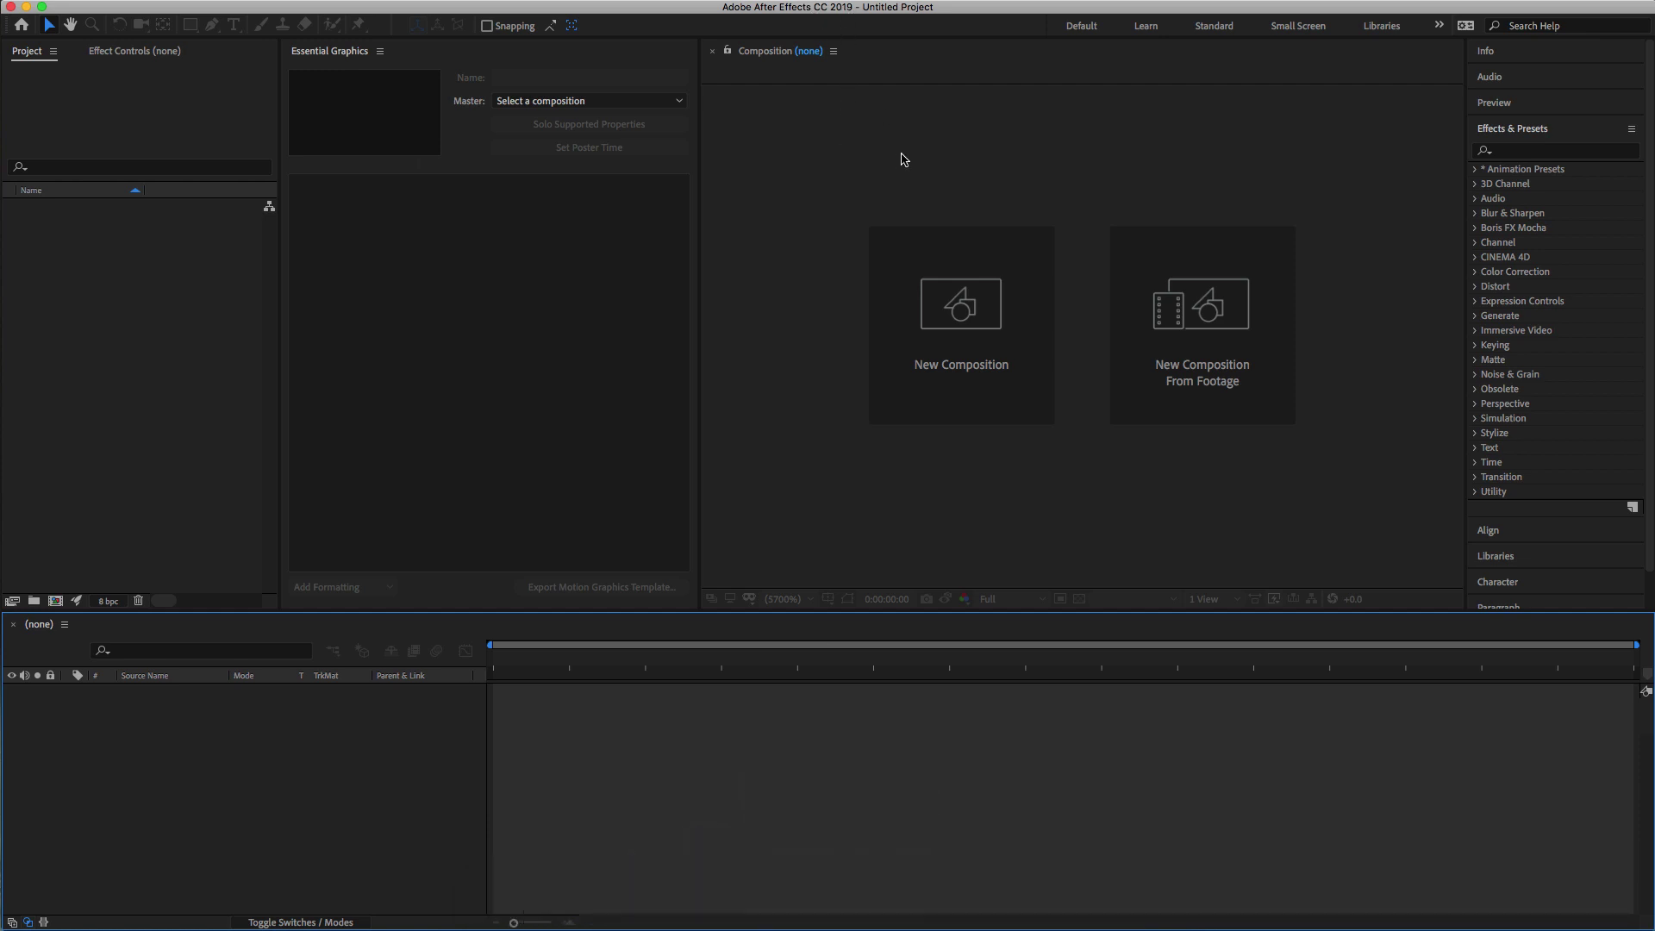
pyautogui.moveTo(326, 7)
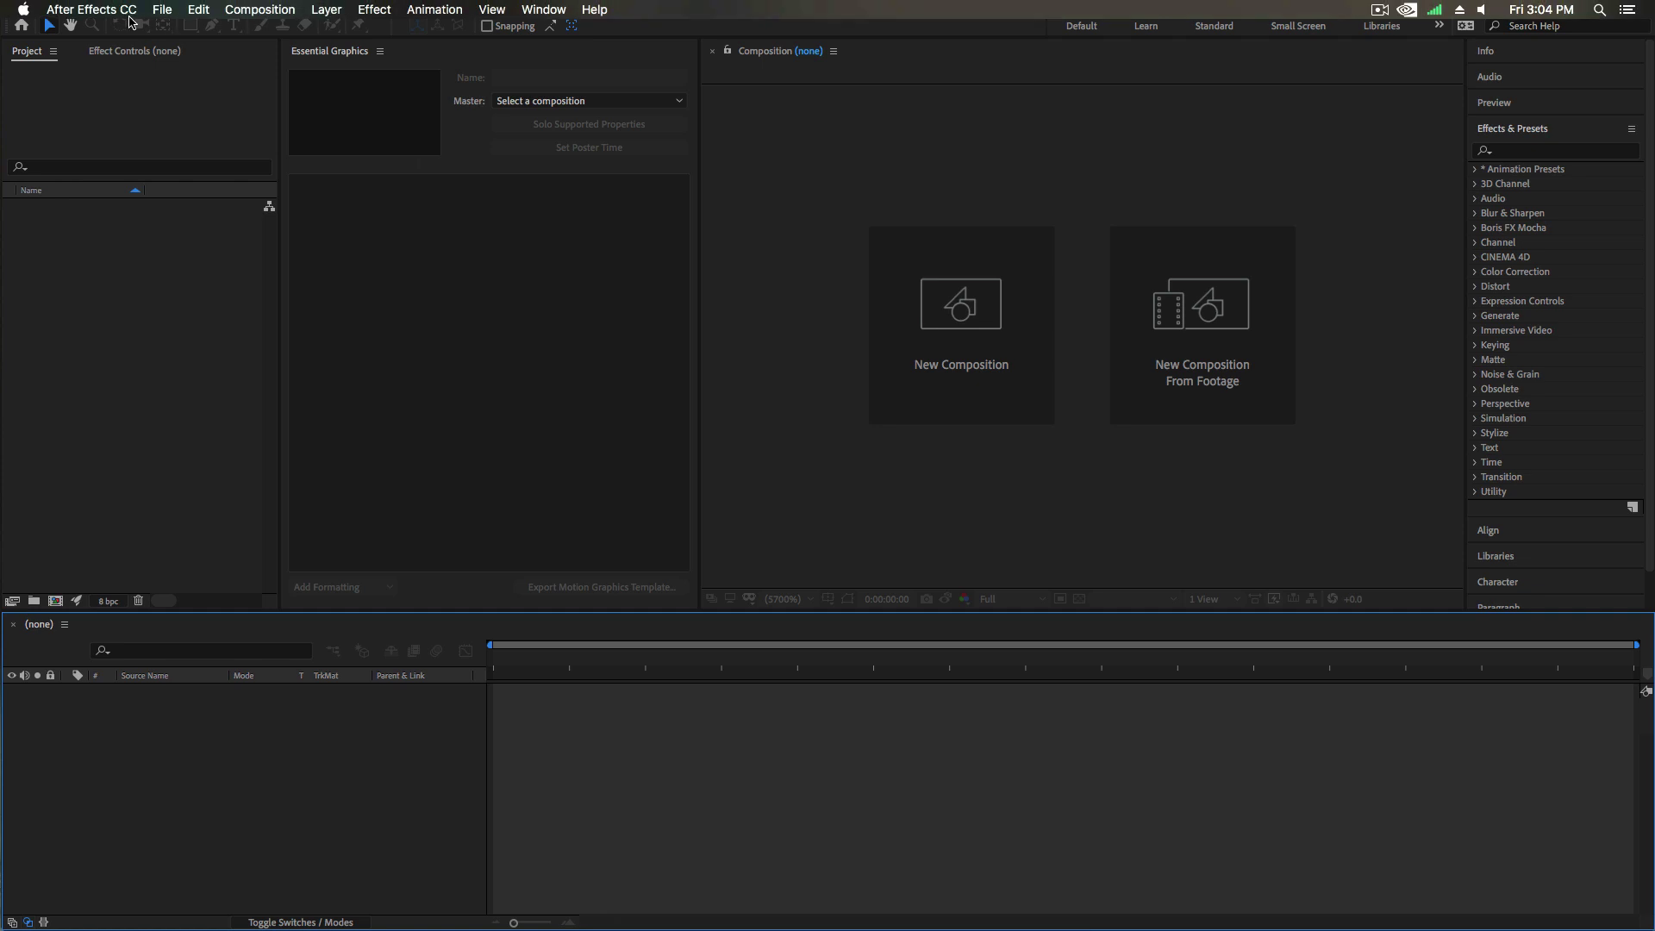
pyautogui.click(100, 11)
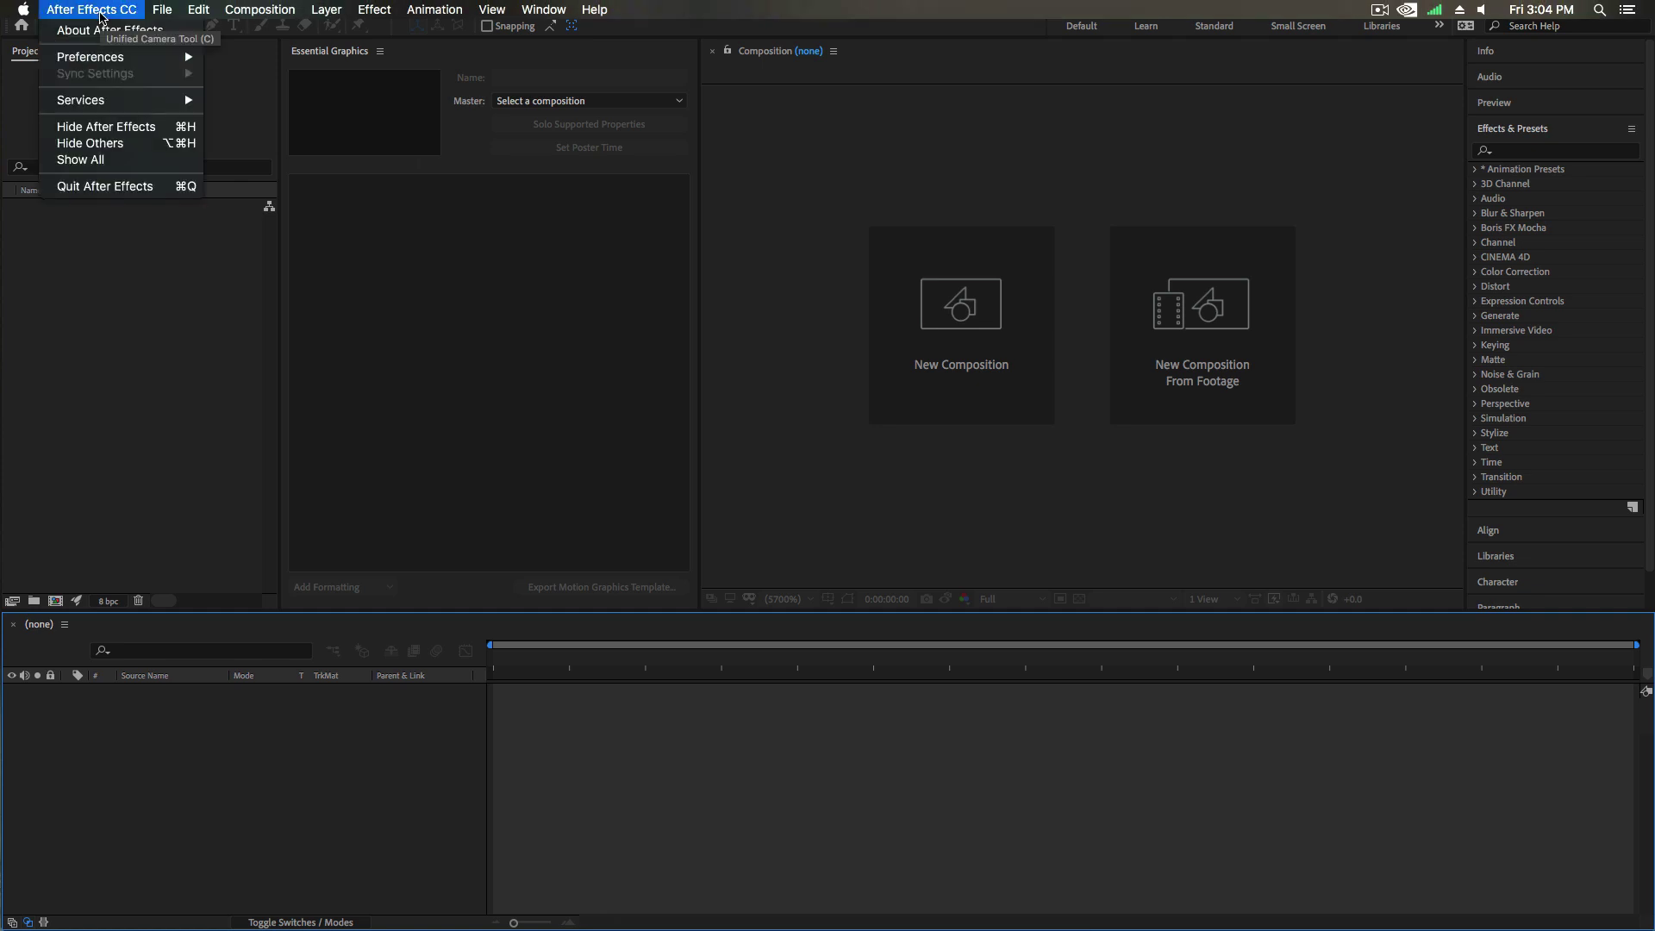
pyautogui.moveTo(112, 57)
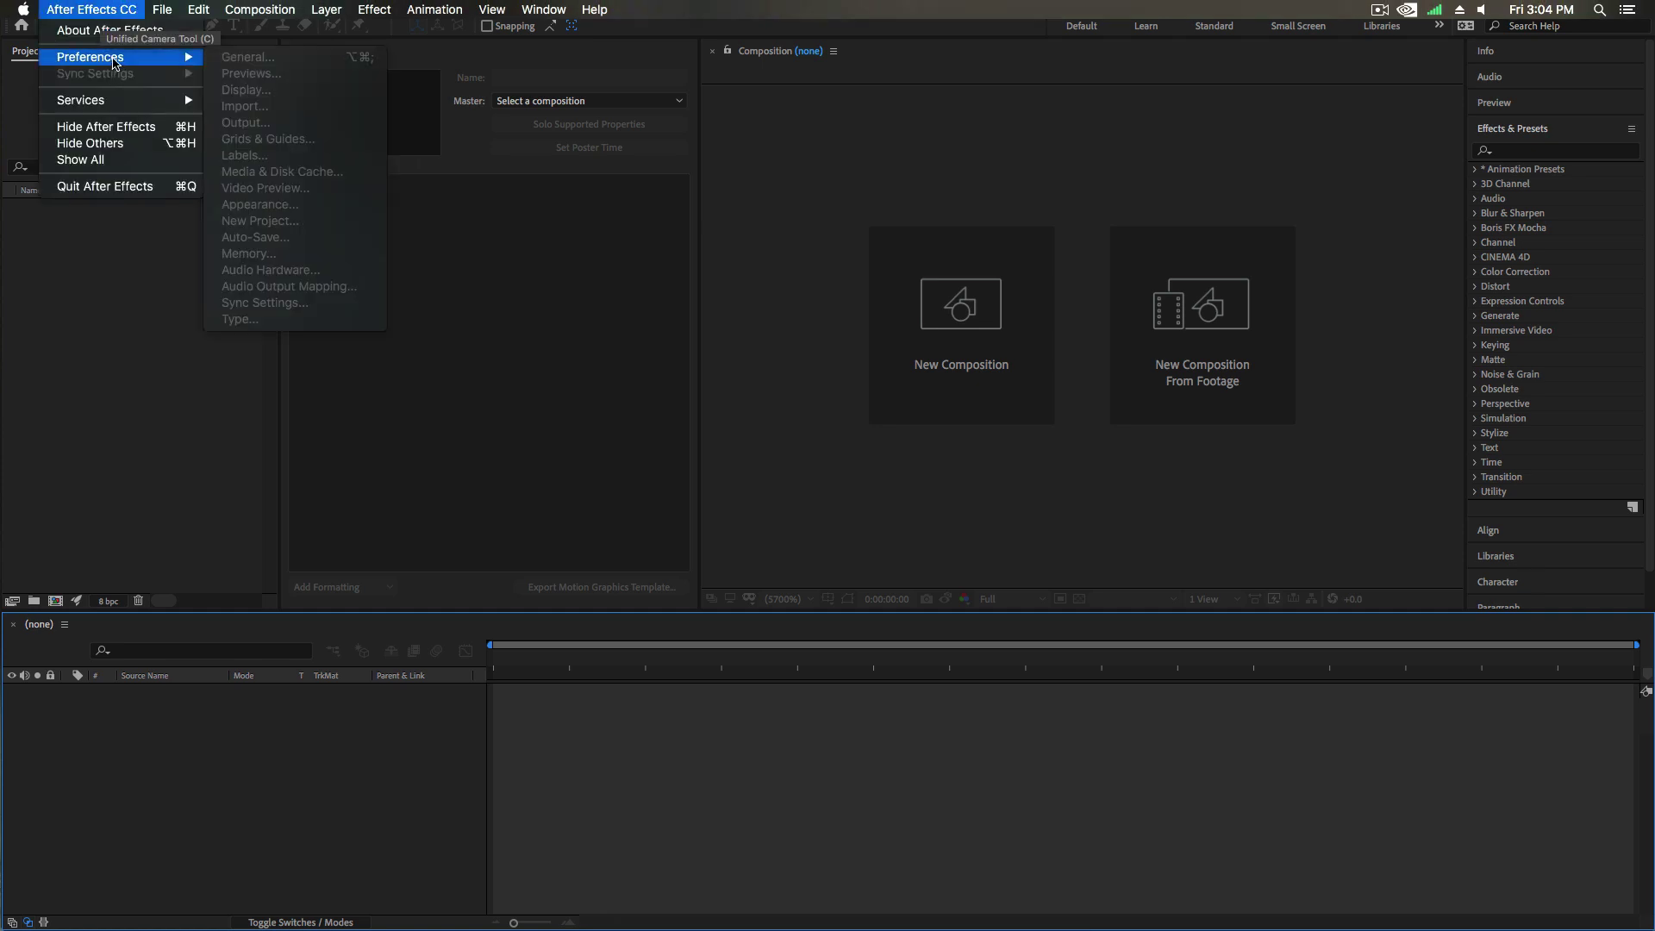
pyautogui.click(237, 73)
pyautogui.moveTo(865, 89); pyautogui.dragTo(876, 86)
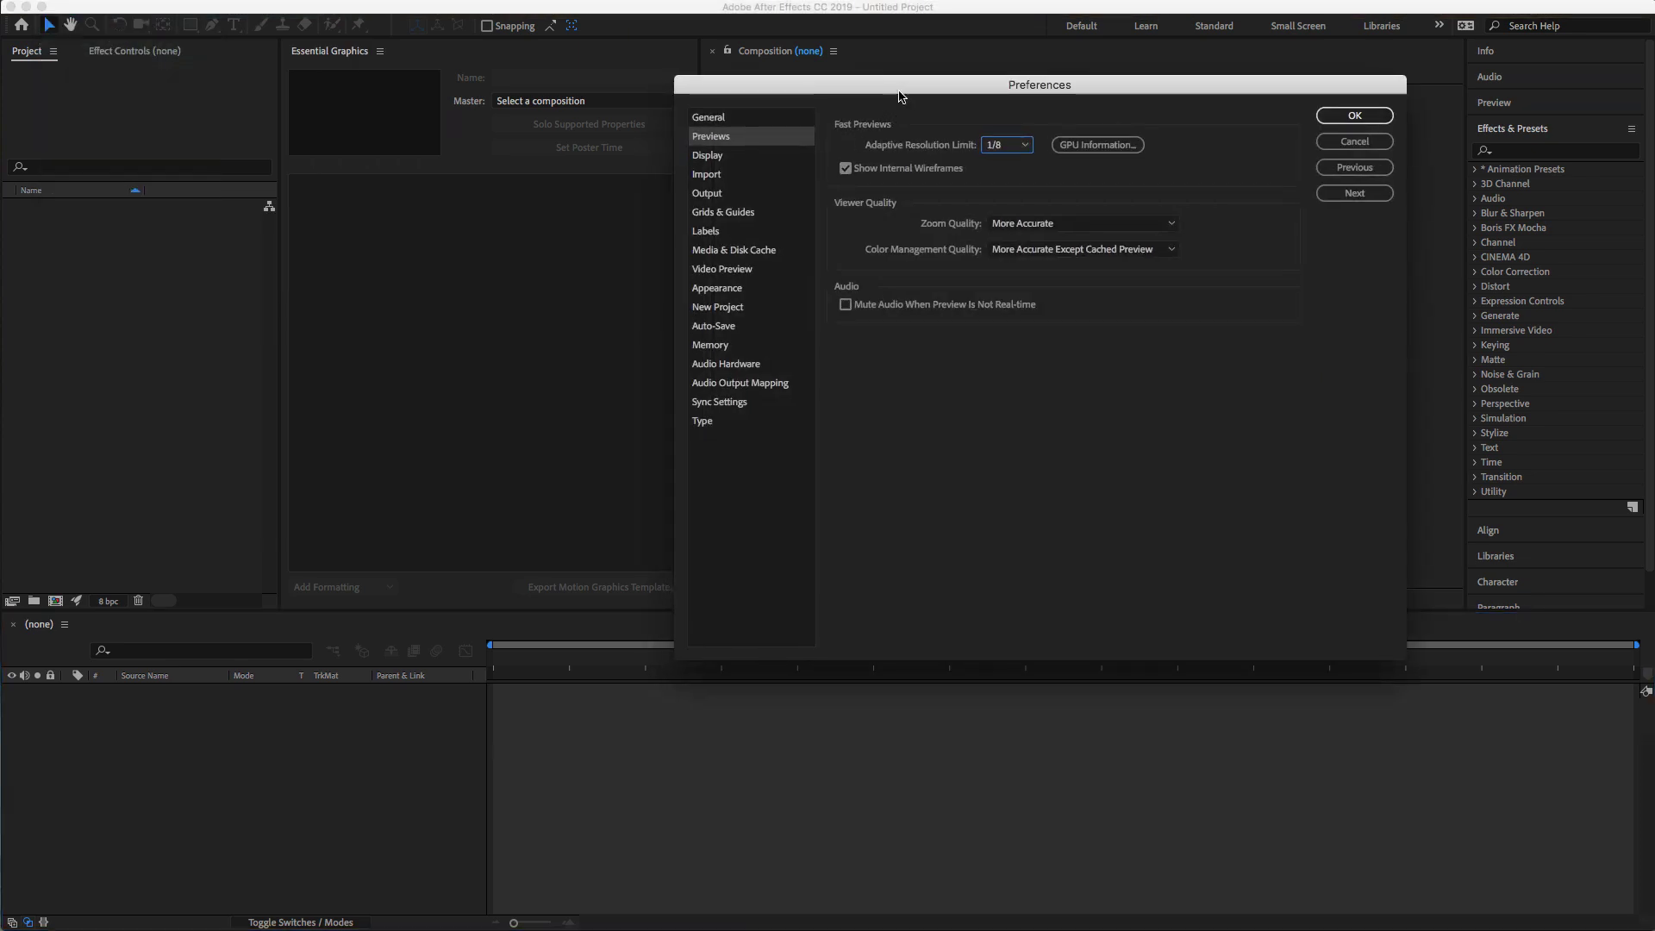
# - Show GPU Information, confirming GPU ray-tracing with the GeForce GTX 1070 Ti
pyautogui.click(1091, 148)
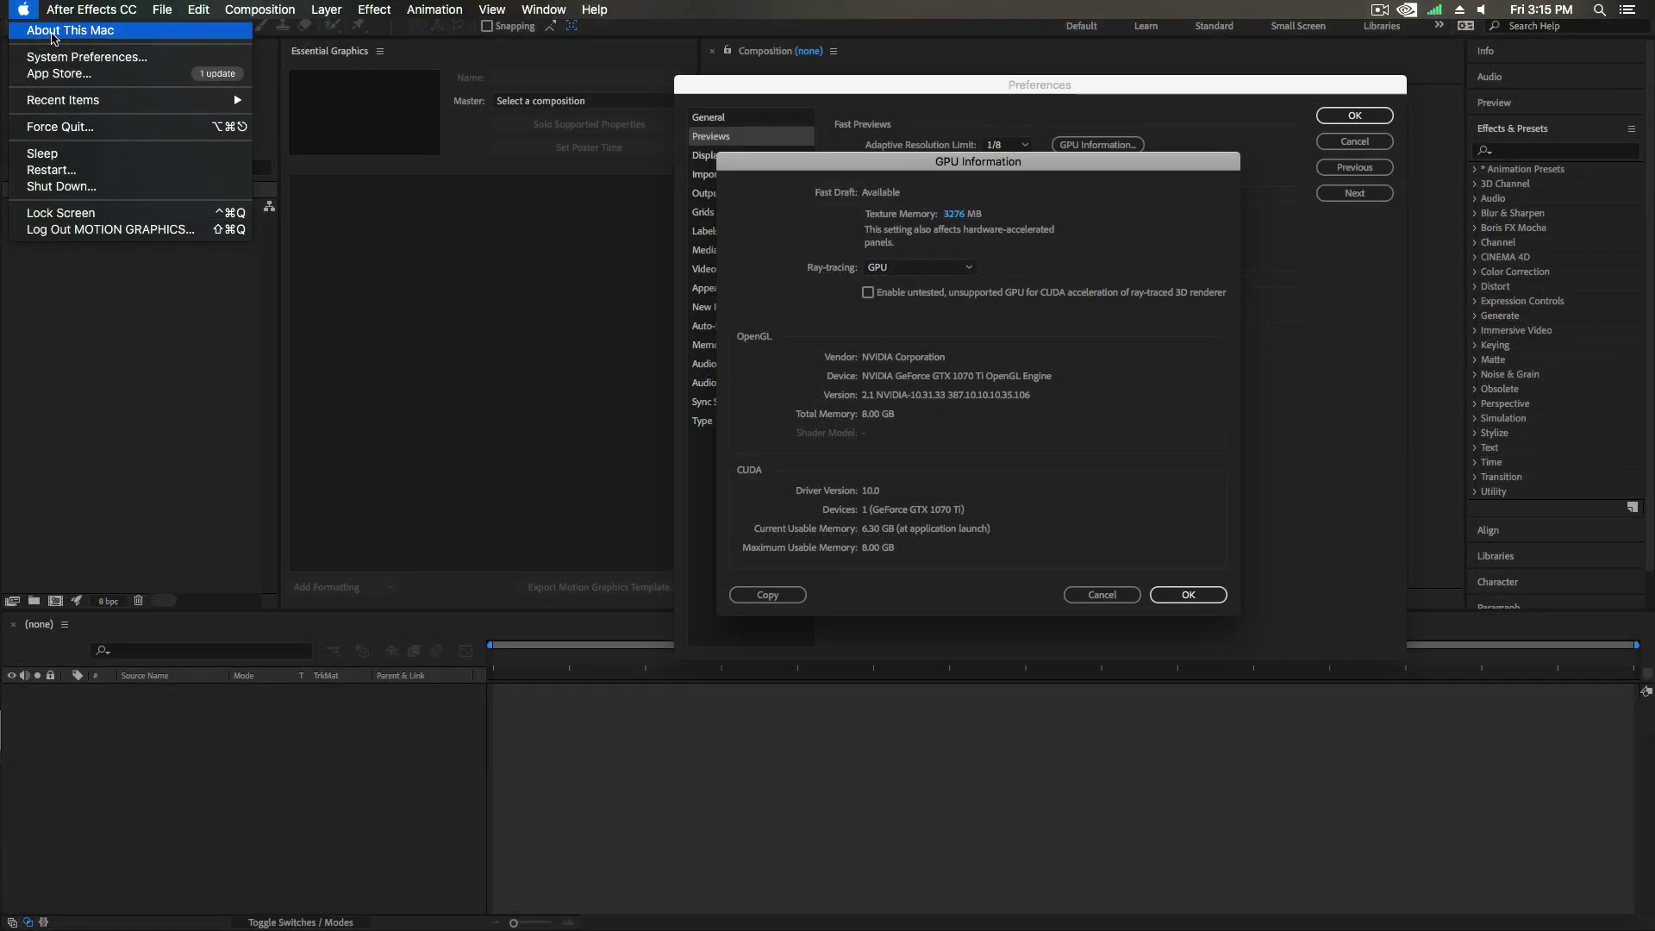
# - Verify in System Report that the chipset is GeForce GTX 1070 Ti, then hide the report
pyautogui.click(52, 29)
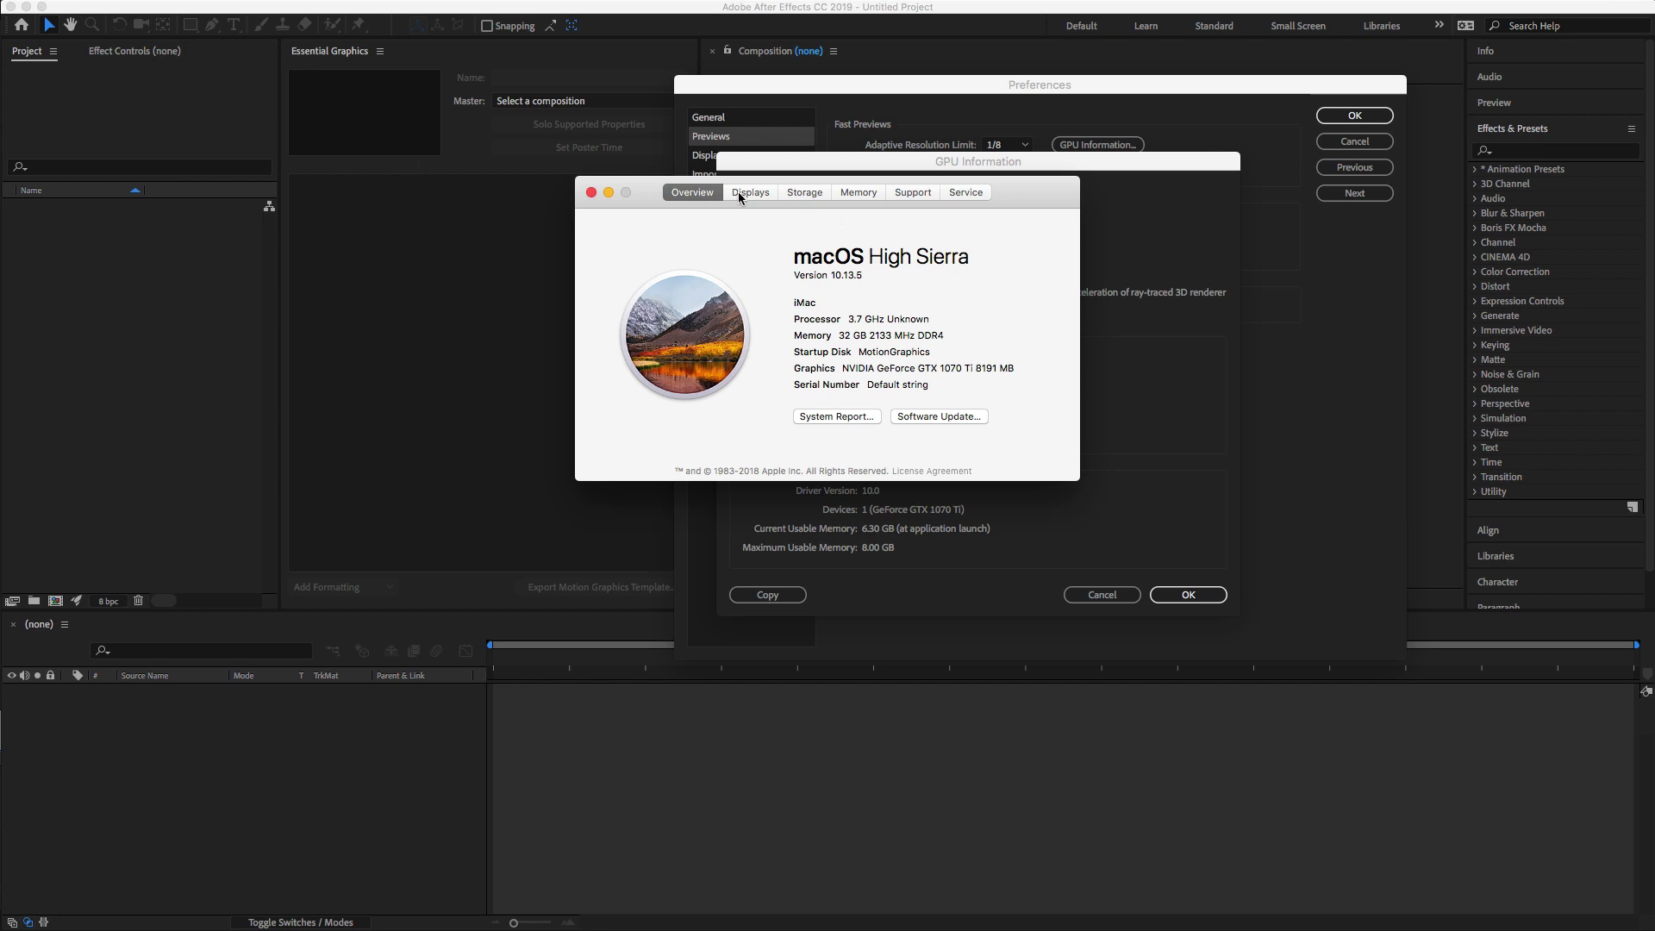
pyautogui.click(845, 417)
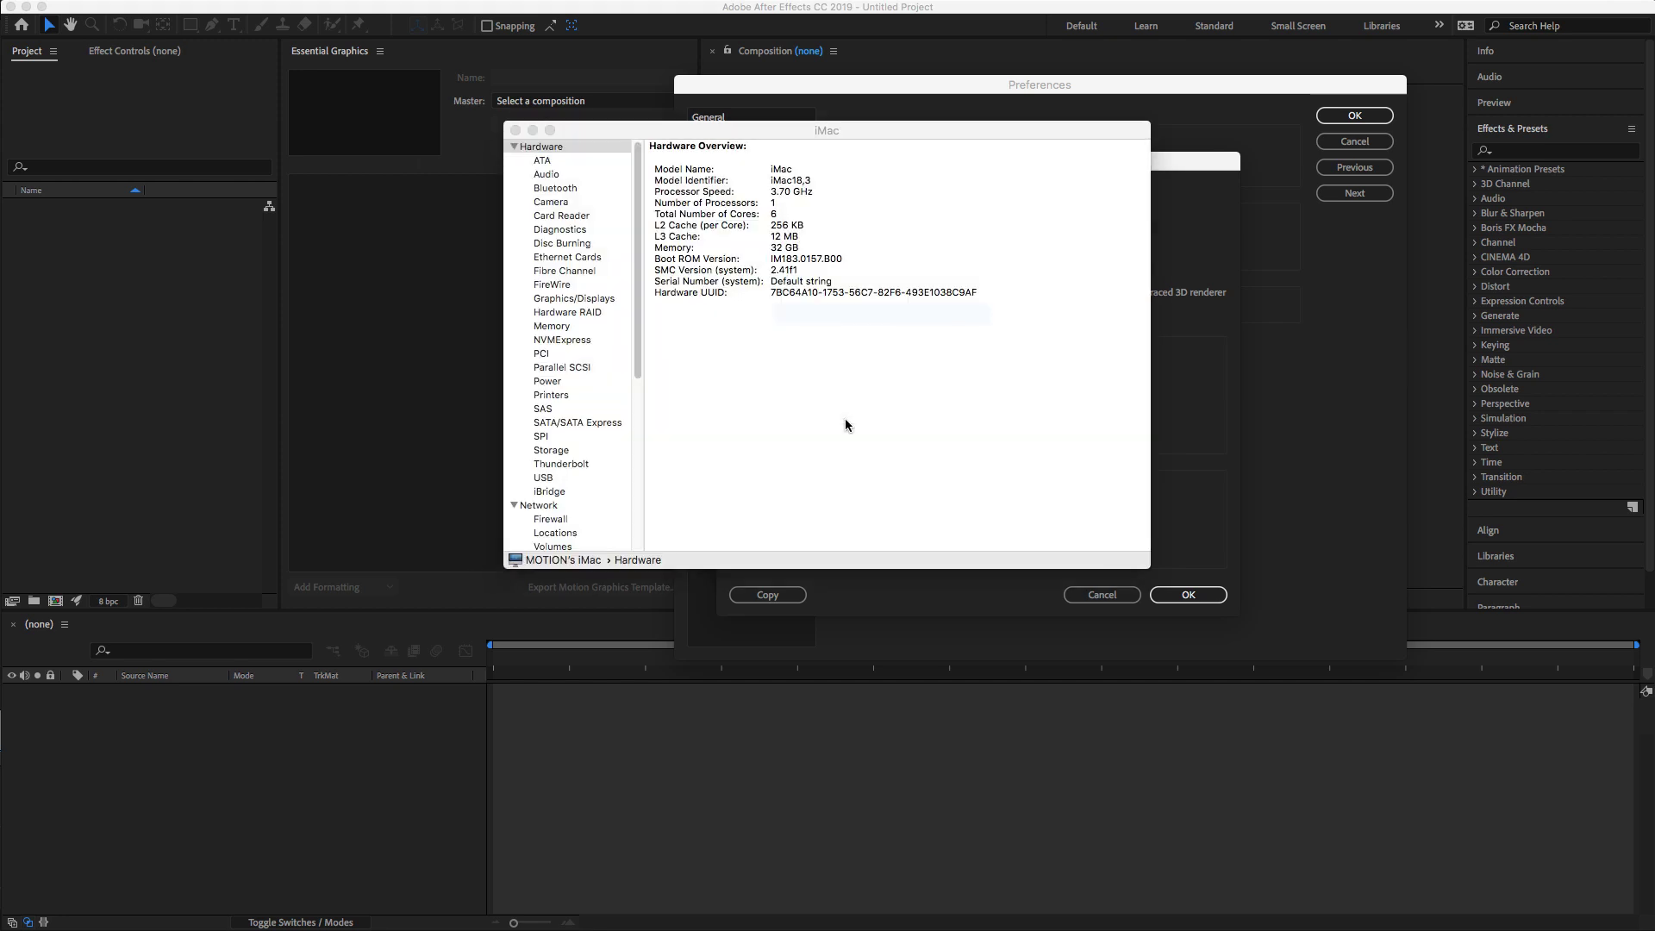
pyautogui.click(593, 301)
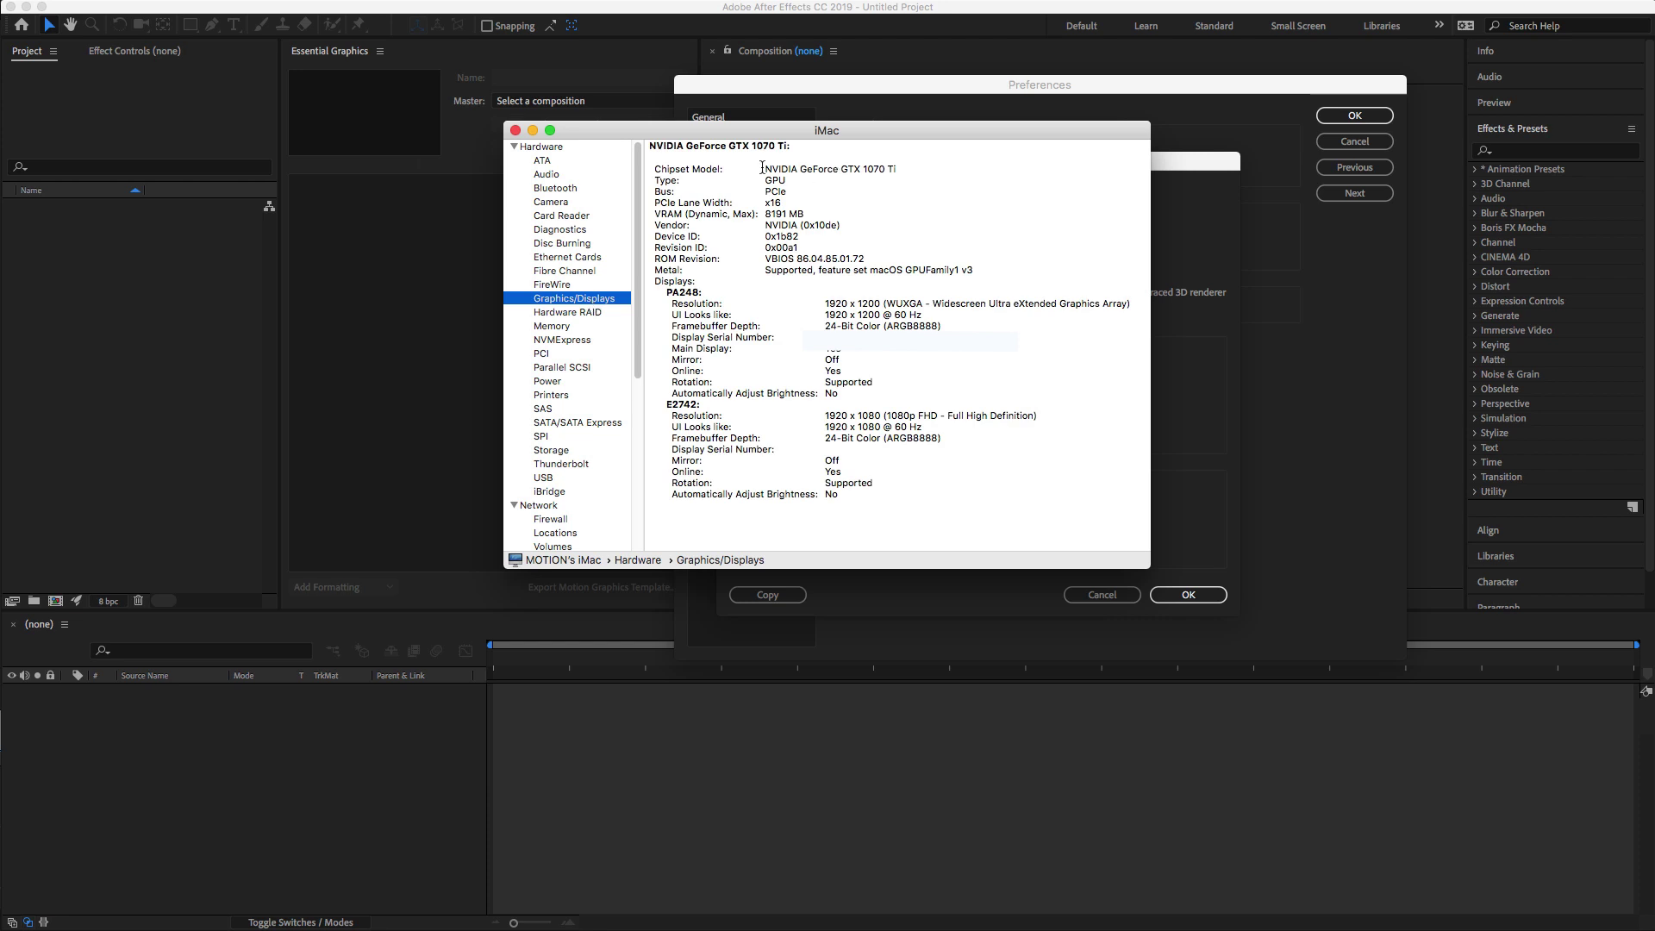
pyautogui.moveTo(763, 167); pyautogui.dragTo(925, 176)
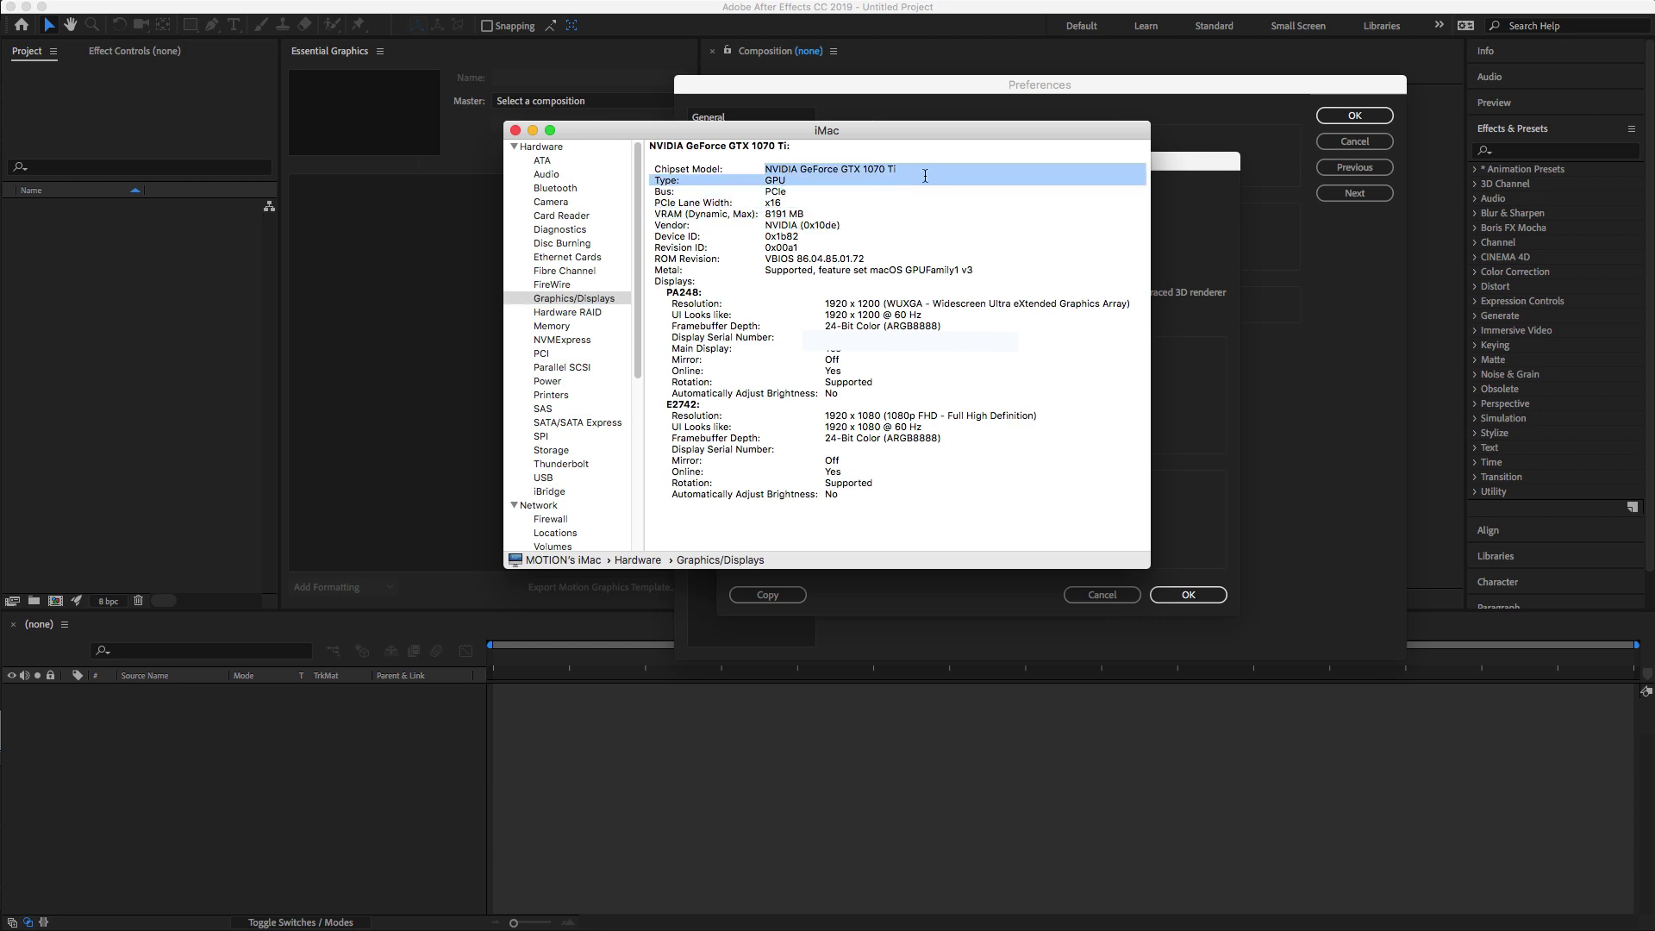
pyautogui.press('super+Tab')
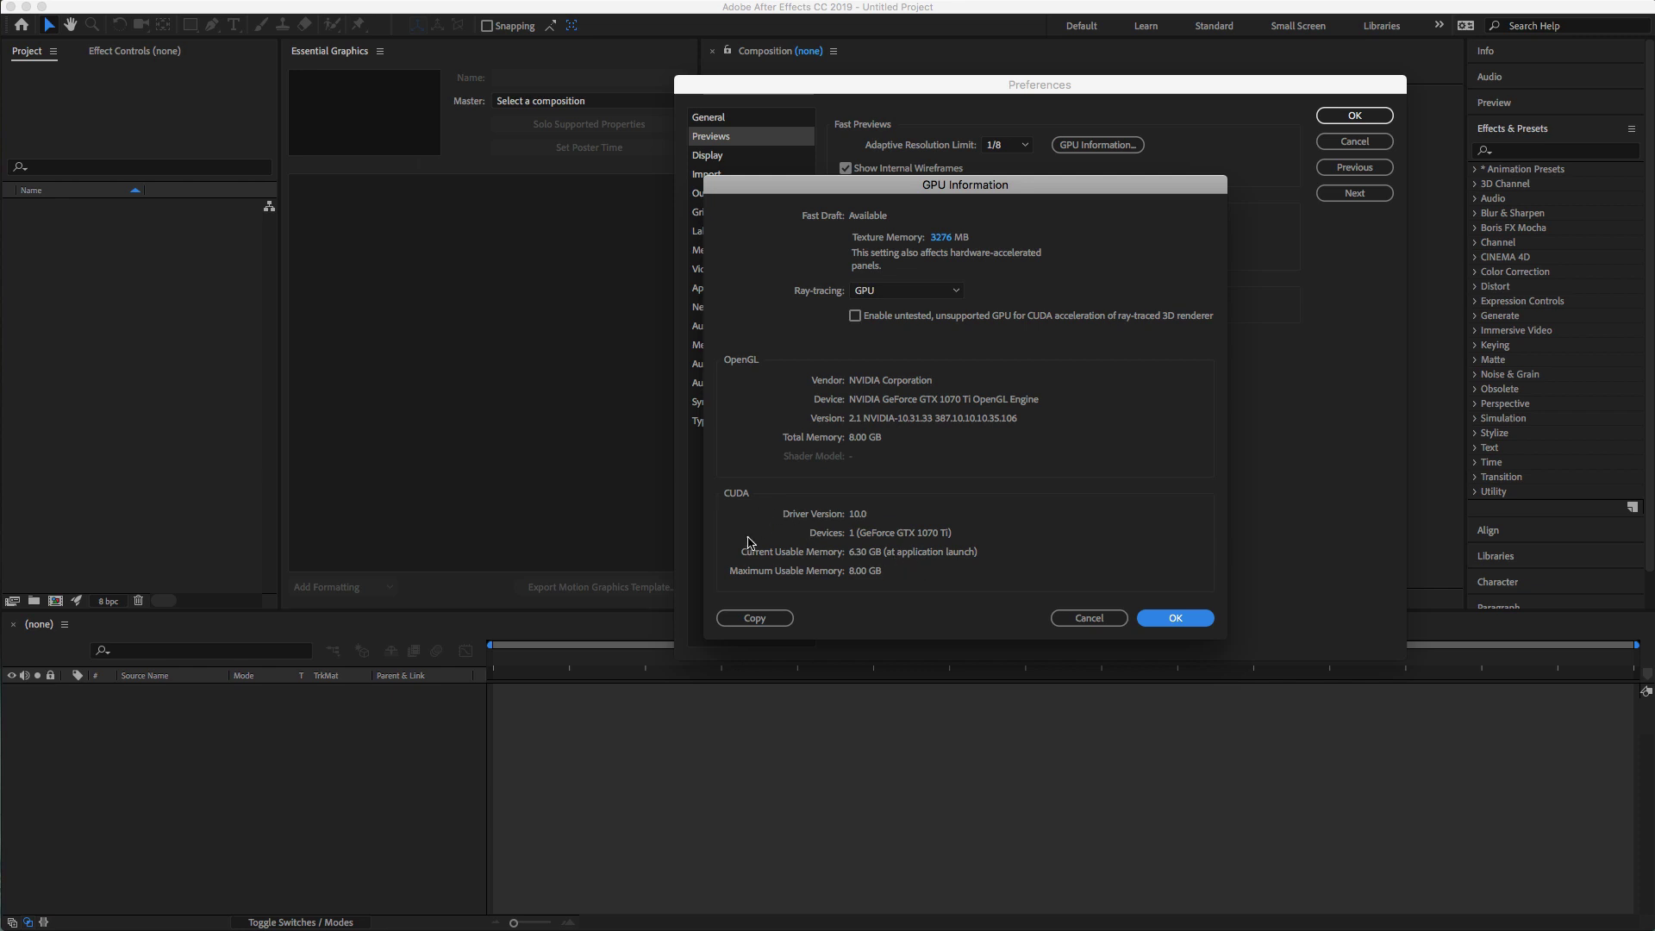
pyautogui.click(903, 292)
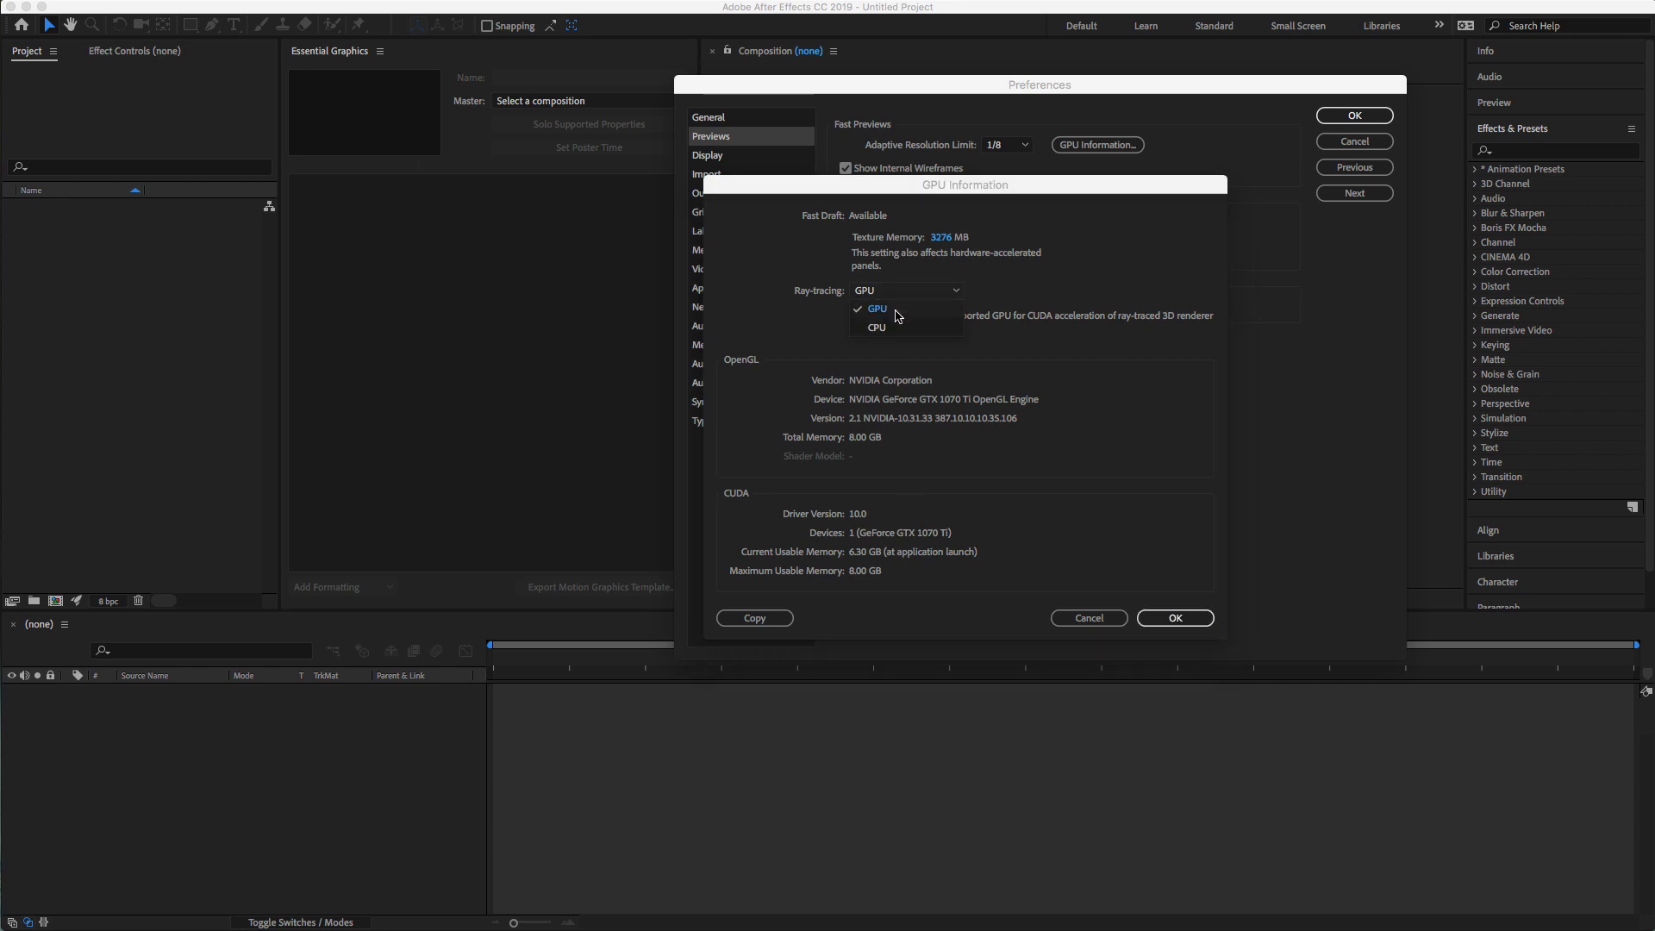
pyautogui.click(1043, 304)
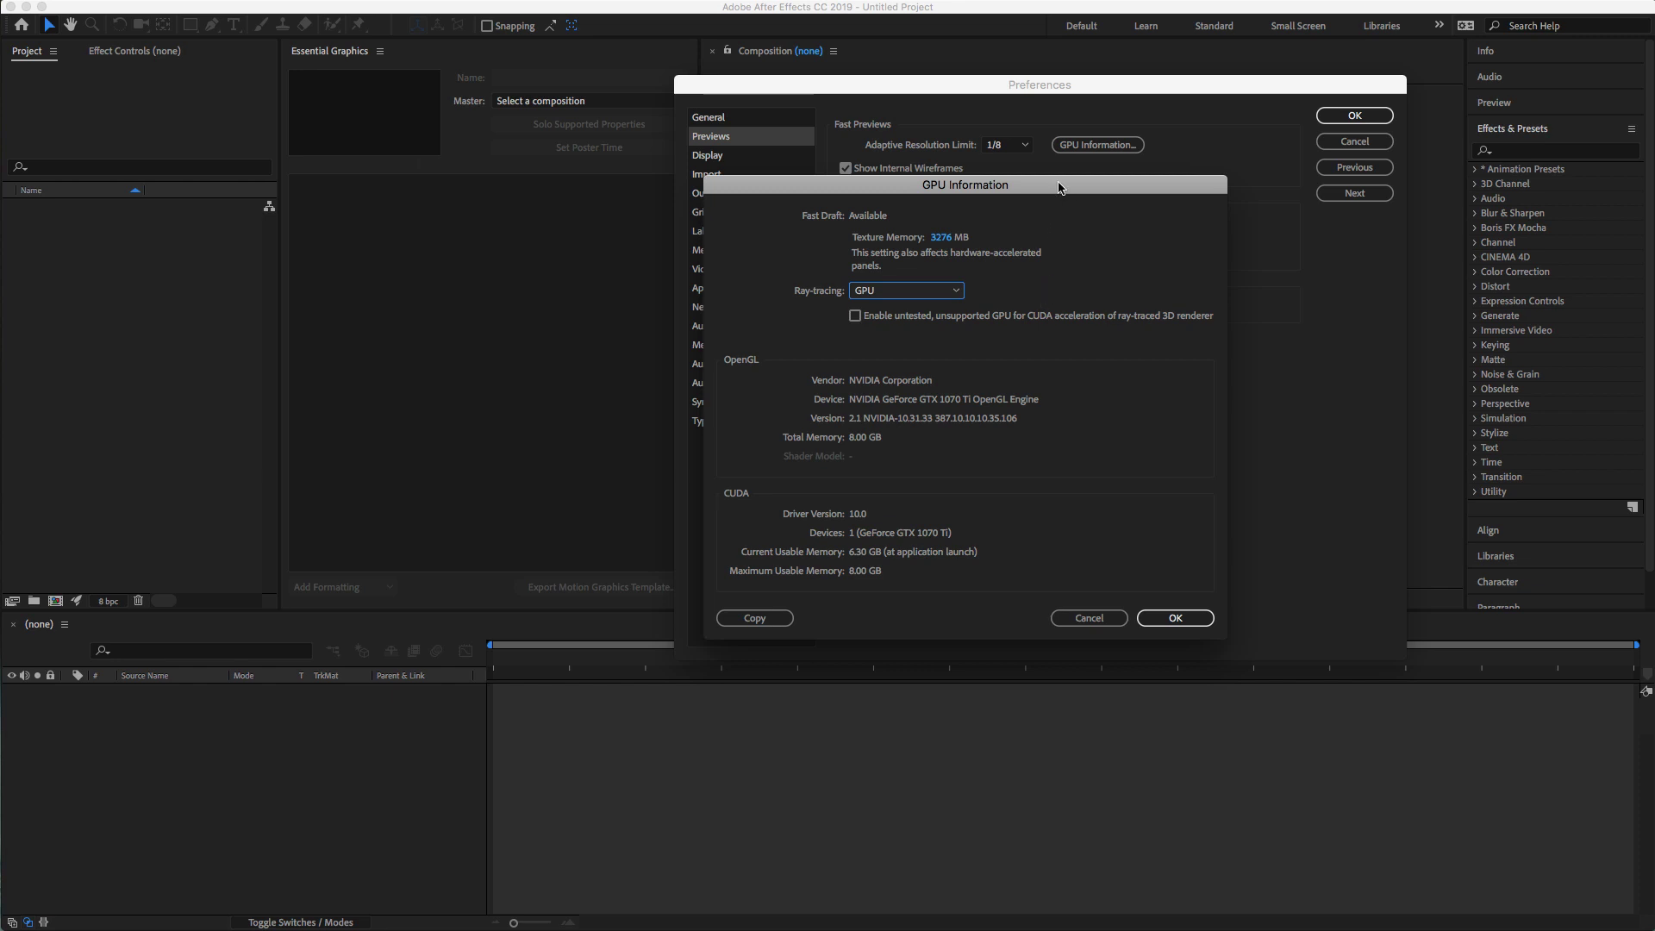
pyautogui.moveTo(1060, 186); pyautogui.dragTo(1087, 143)
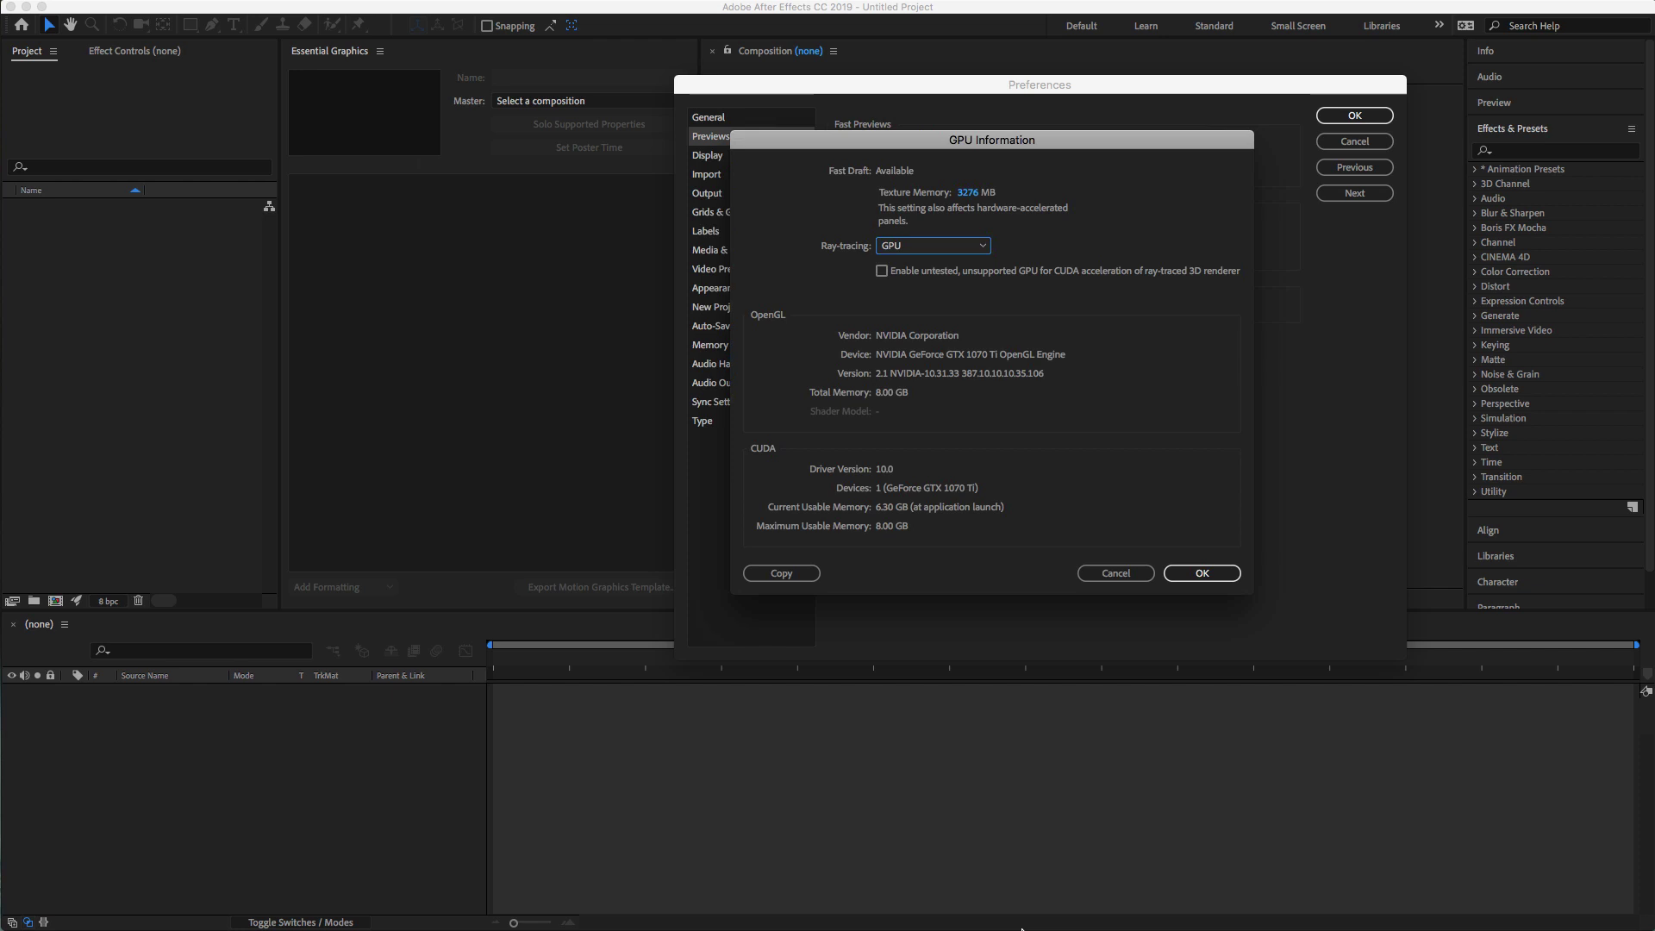
# - In Finder, show the package contents of Applications > Adobe After Effects CC 2019 app
pyautogui.moveTo(1028, 930)
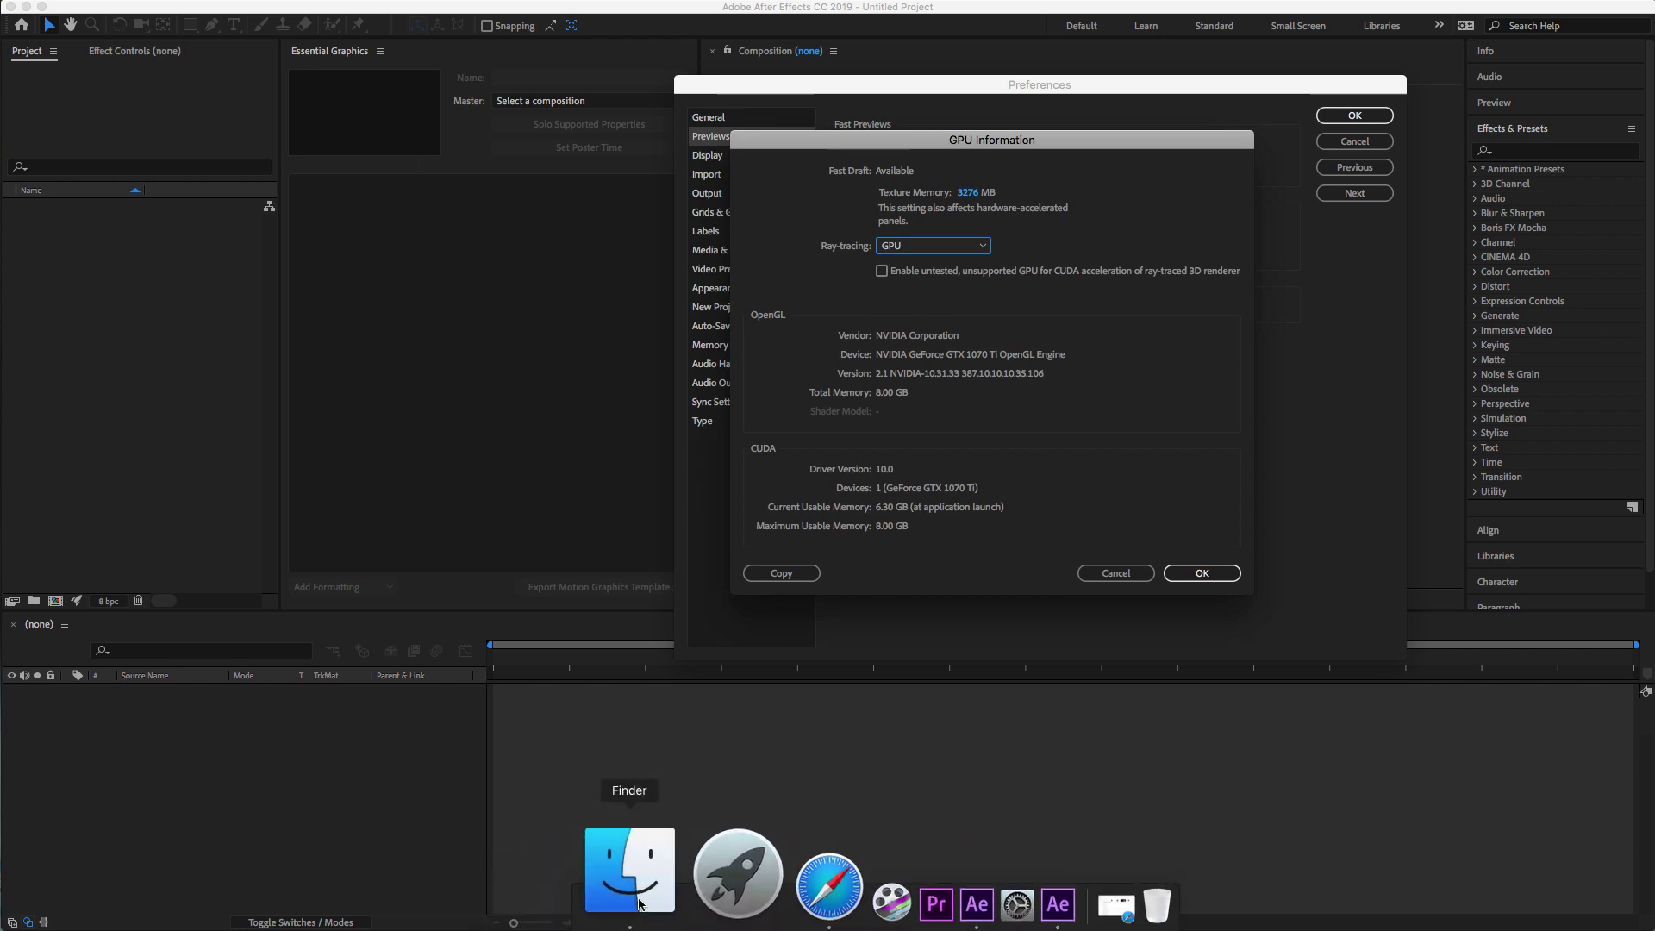
pyautogui.click(639, 904)
pyautogui.click(756, 304)
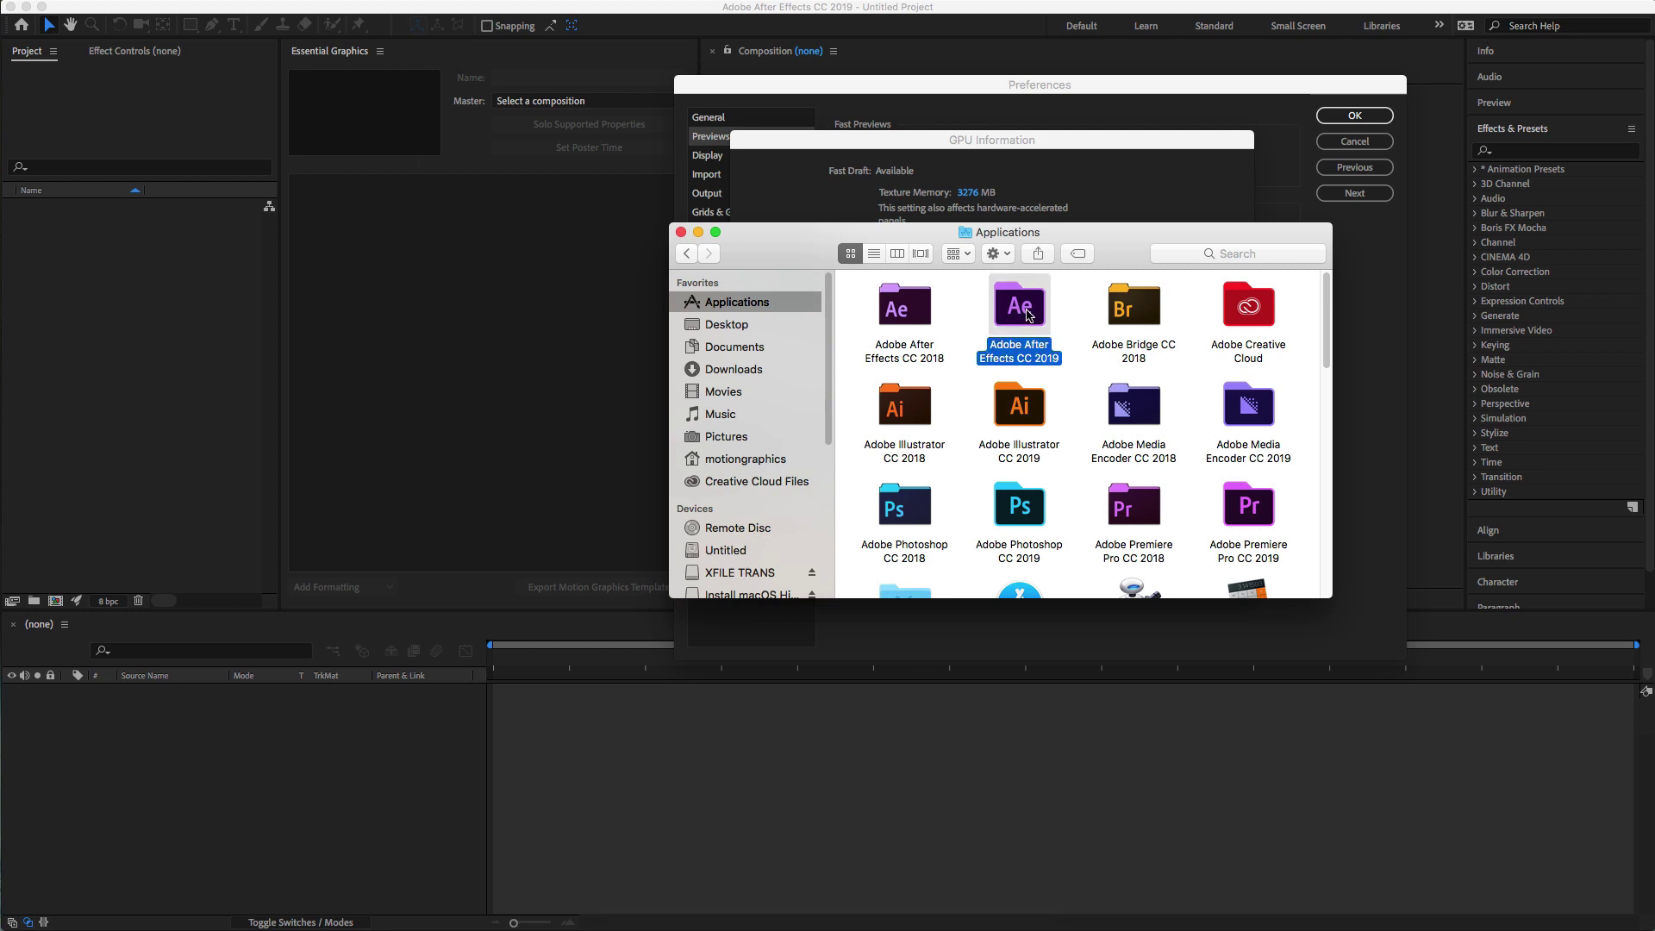
pyautogui.doubleClick(1028, 316)
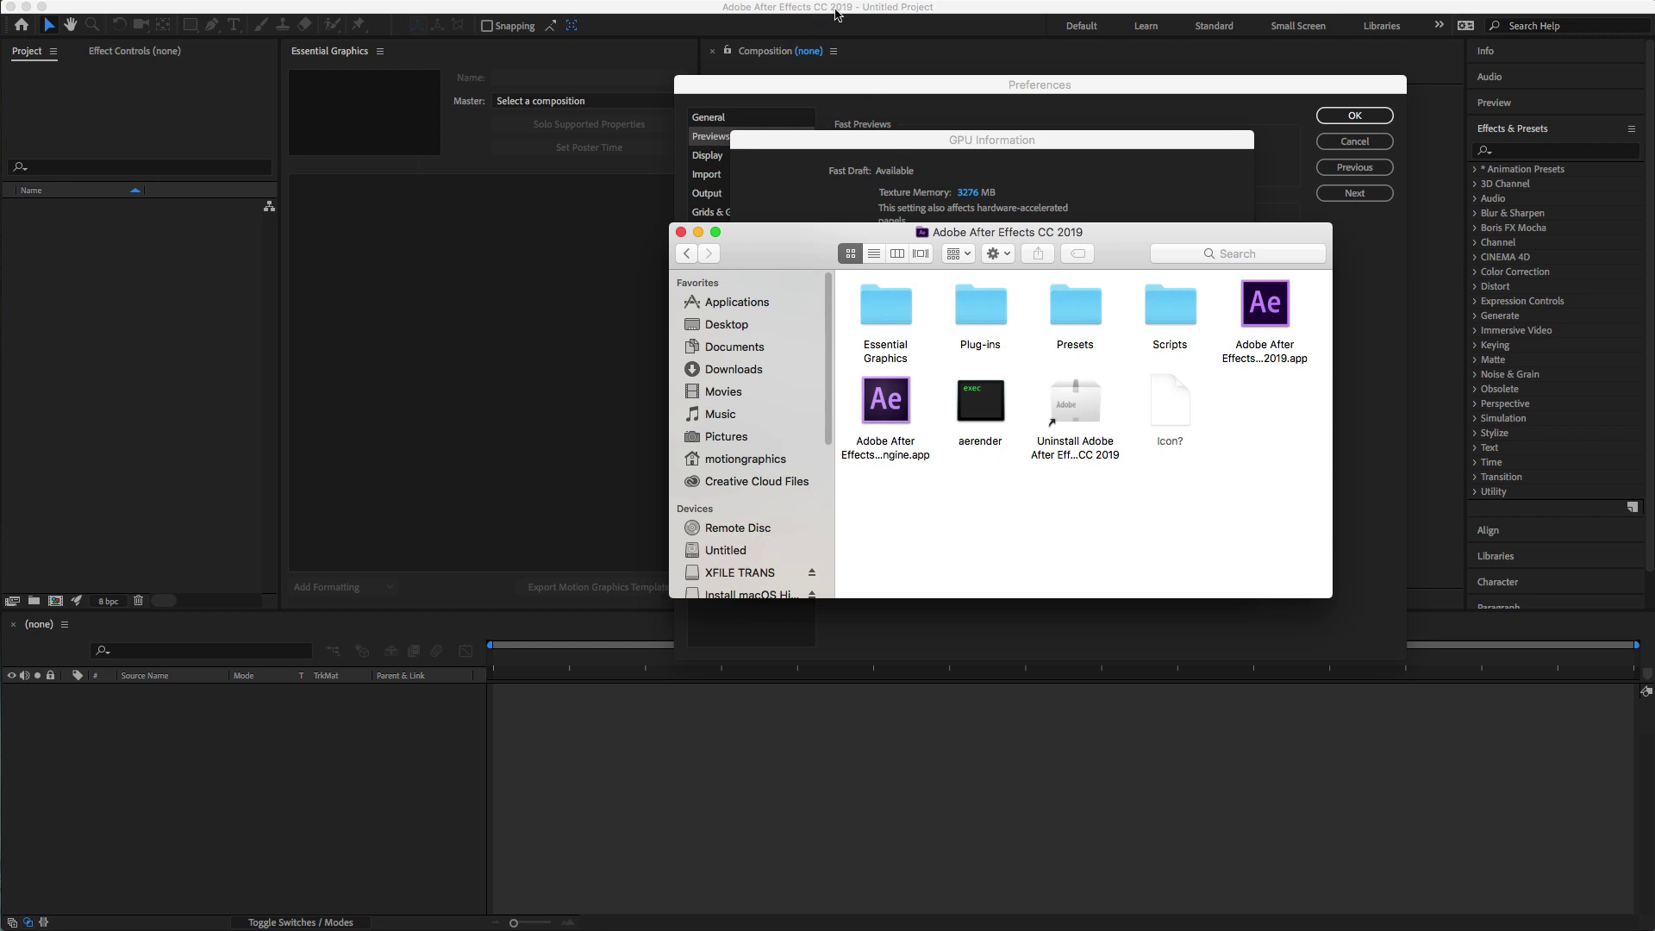
pyautogui.click(1274, 310)
pyautogui.rightClick(1273, 310)
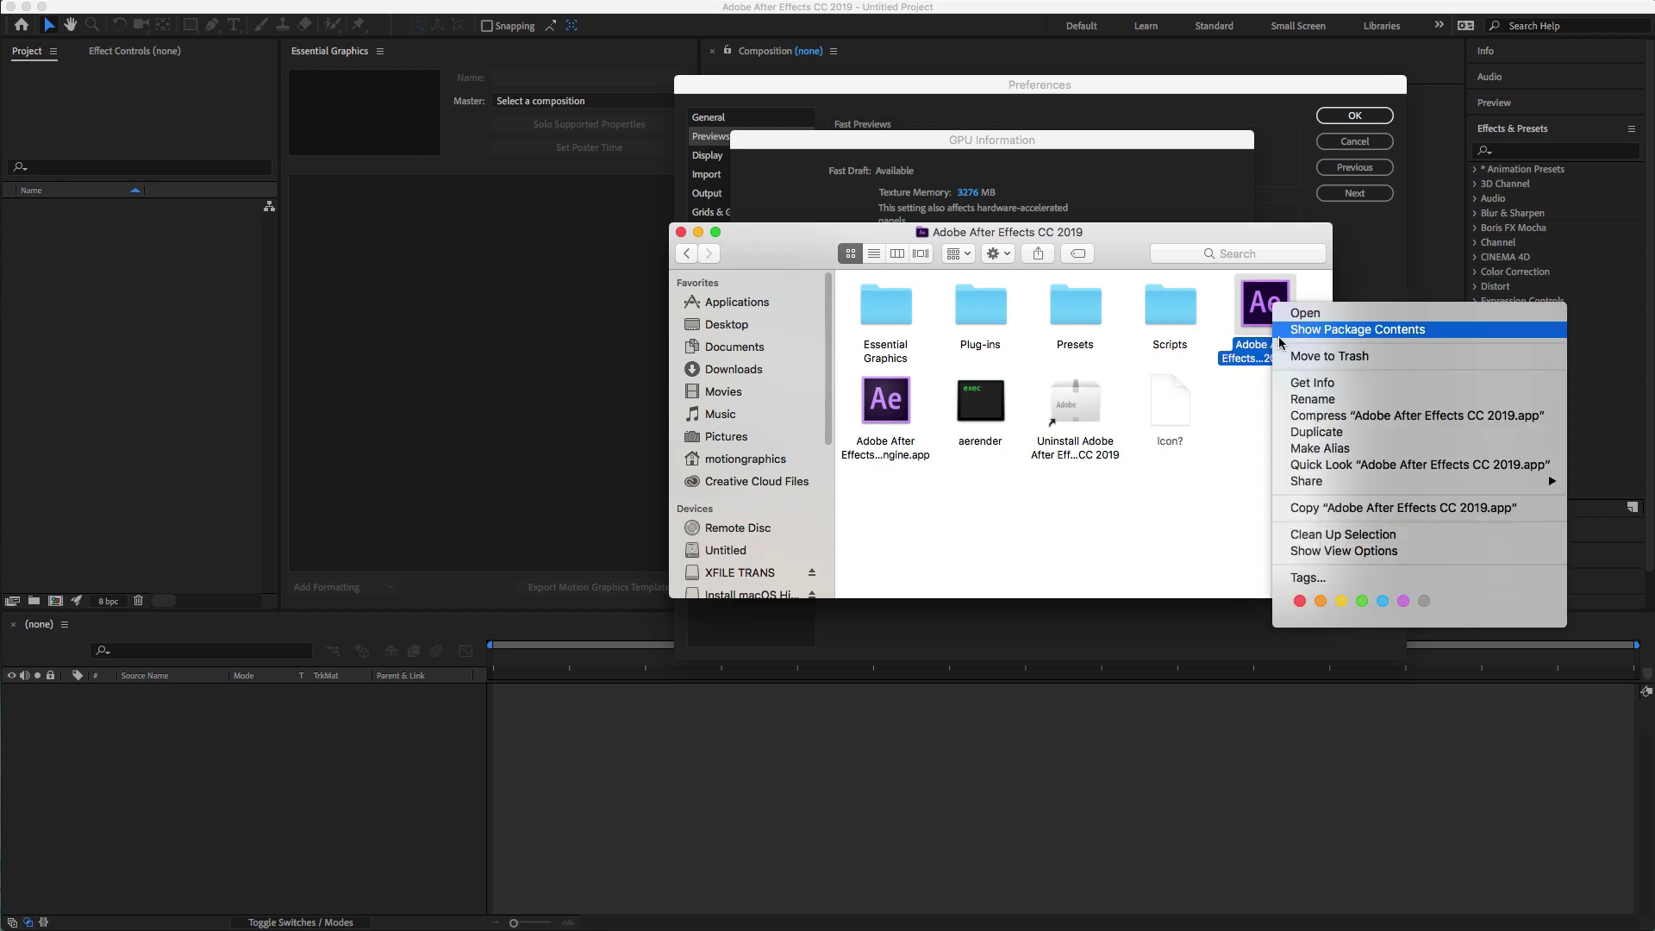
pyautogui.click(1296, 332)
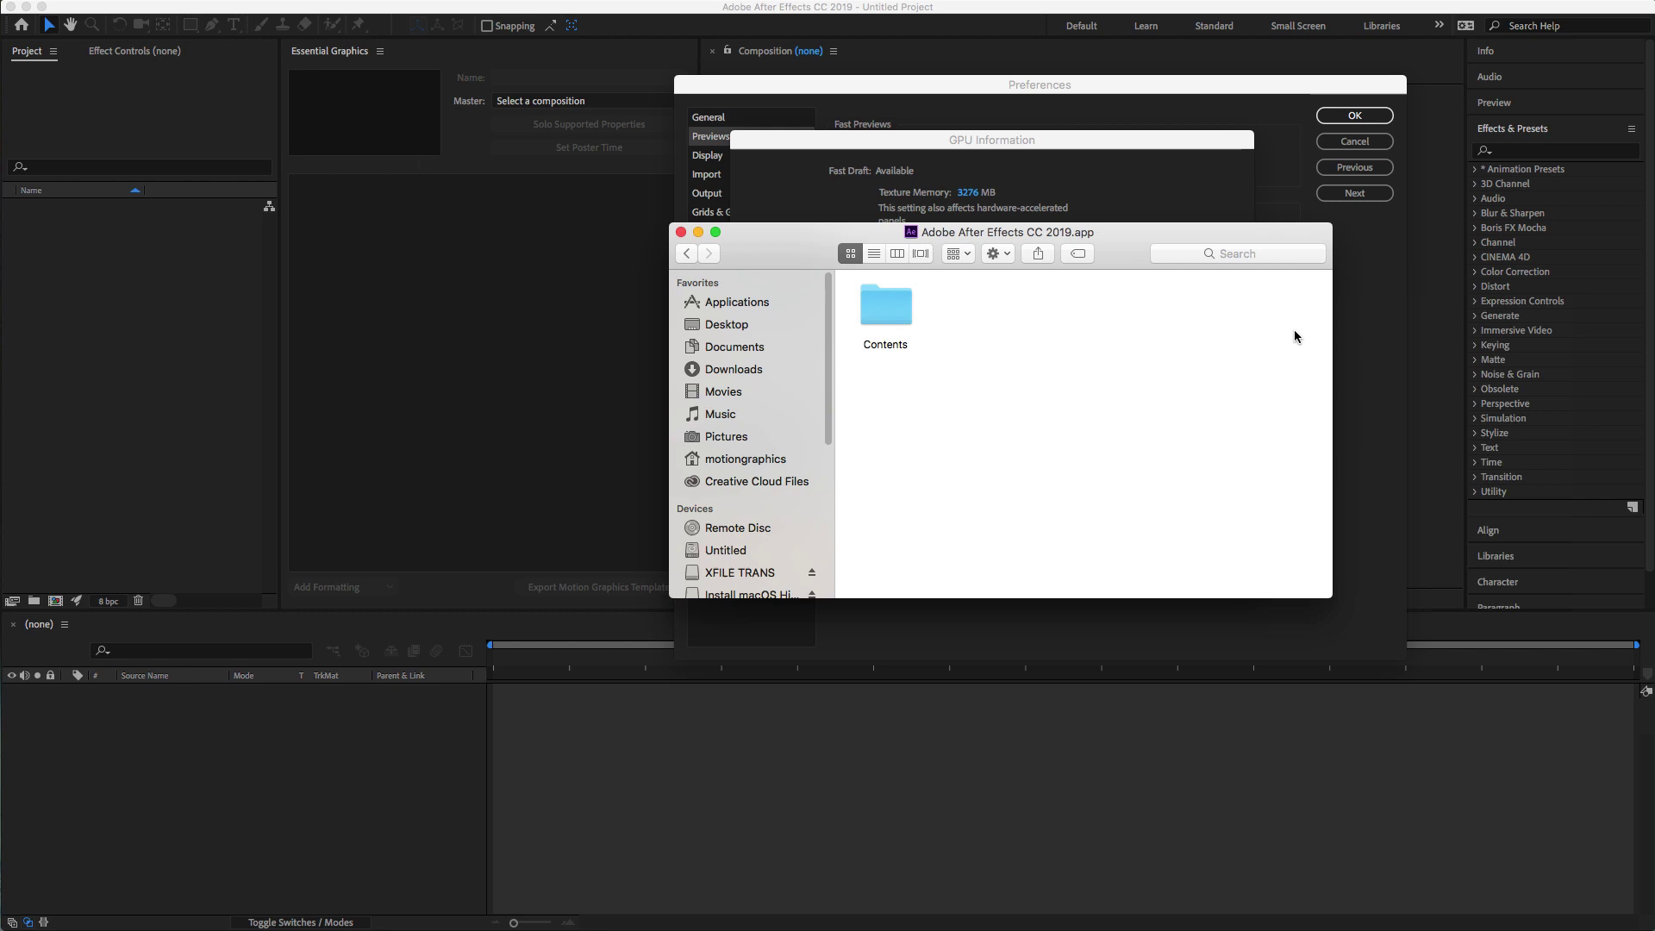
# - Open Contents > Resources and bring up actions for raytracer_supported_cards.txt
pyautogui.click(879, 321)
pyautogui.doubleClick(880, 321)
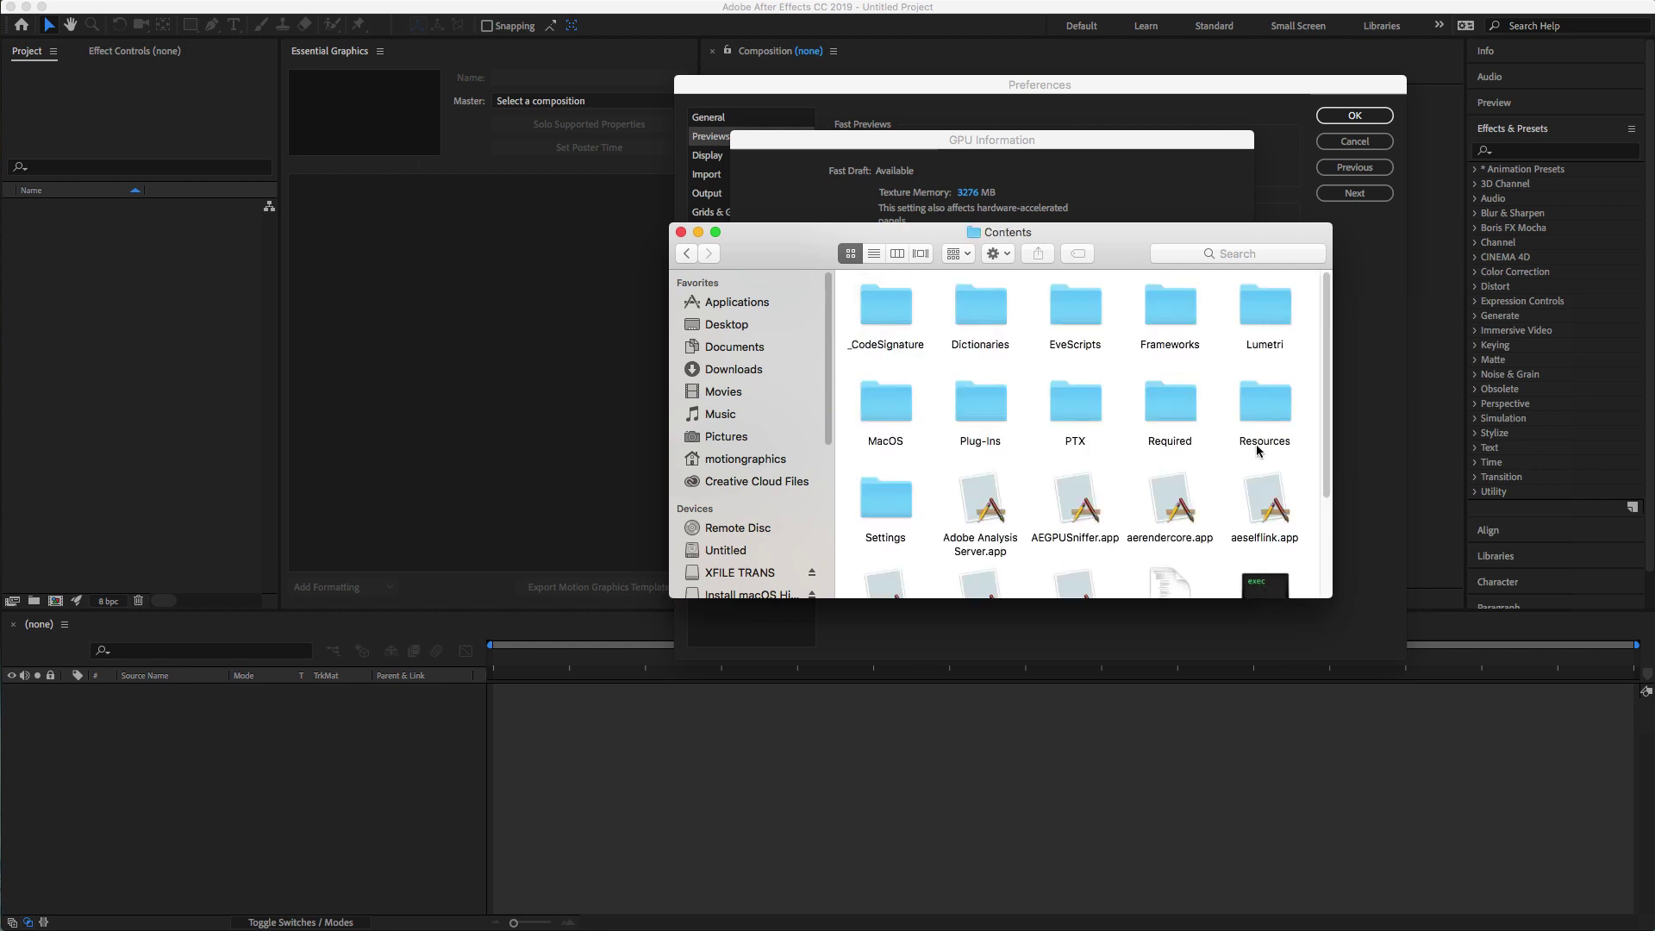
pyautogui.doubleClick(1261, 444)
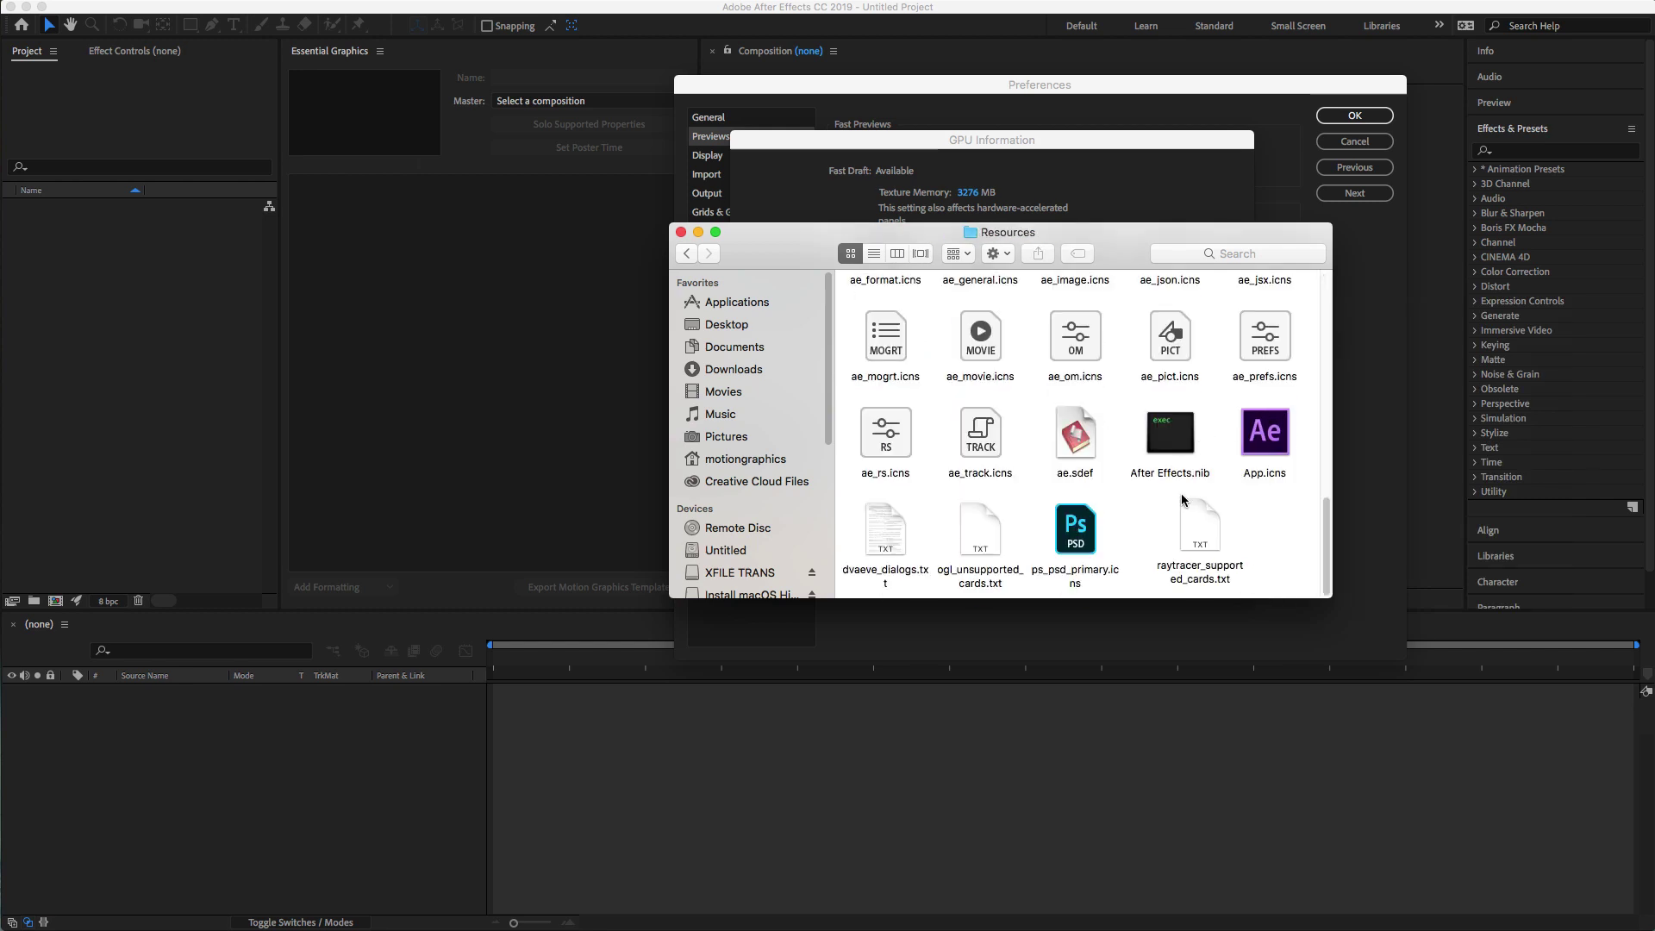
pyautogui.click(1203, 542)
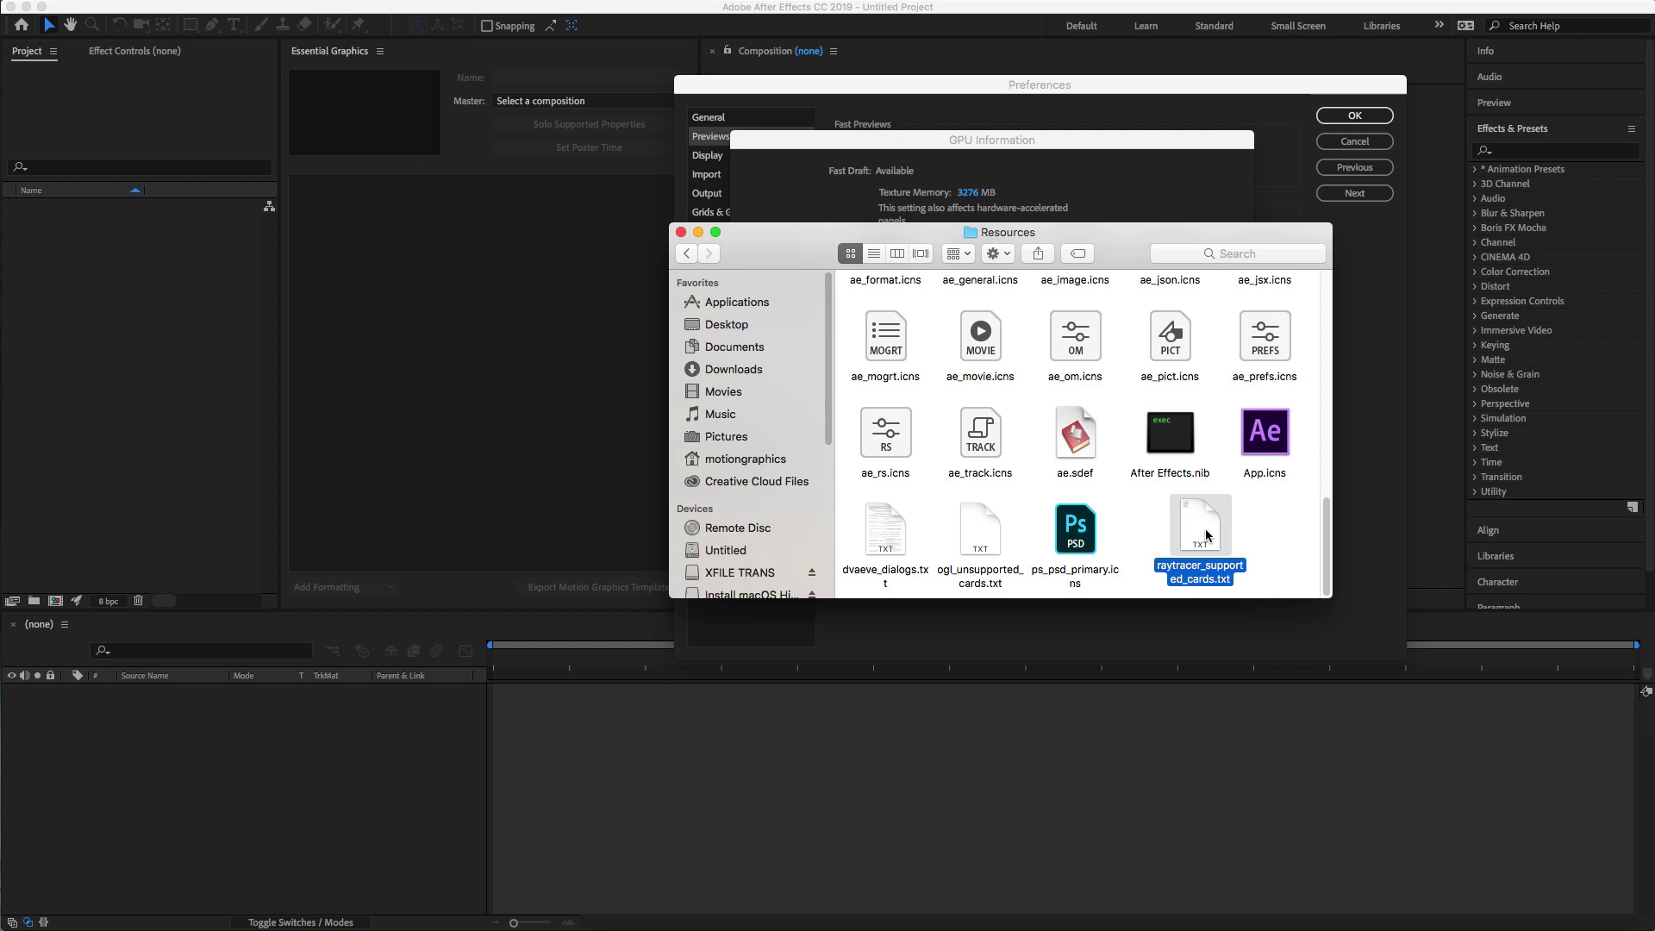
pyautogui.rightClick(1206, 529)
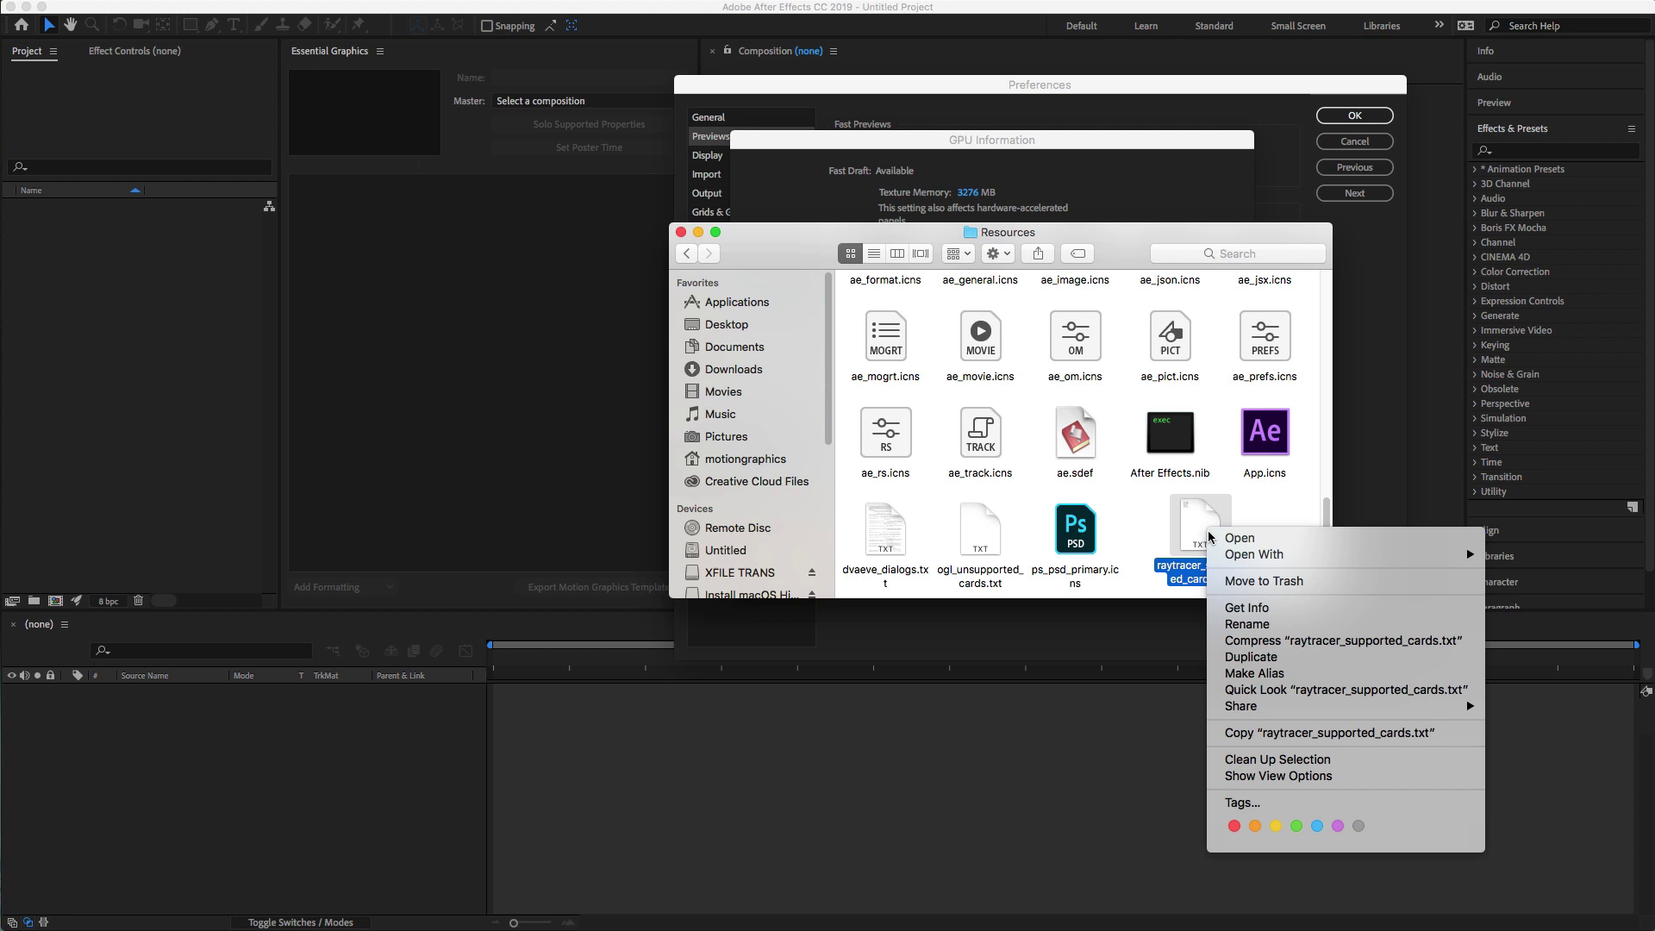
# - Copy raytracer_supported_cards.txt and paste it into Movies in a second Finder window
pyautogui.click(1278, 737)
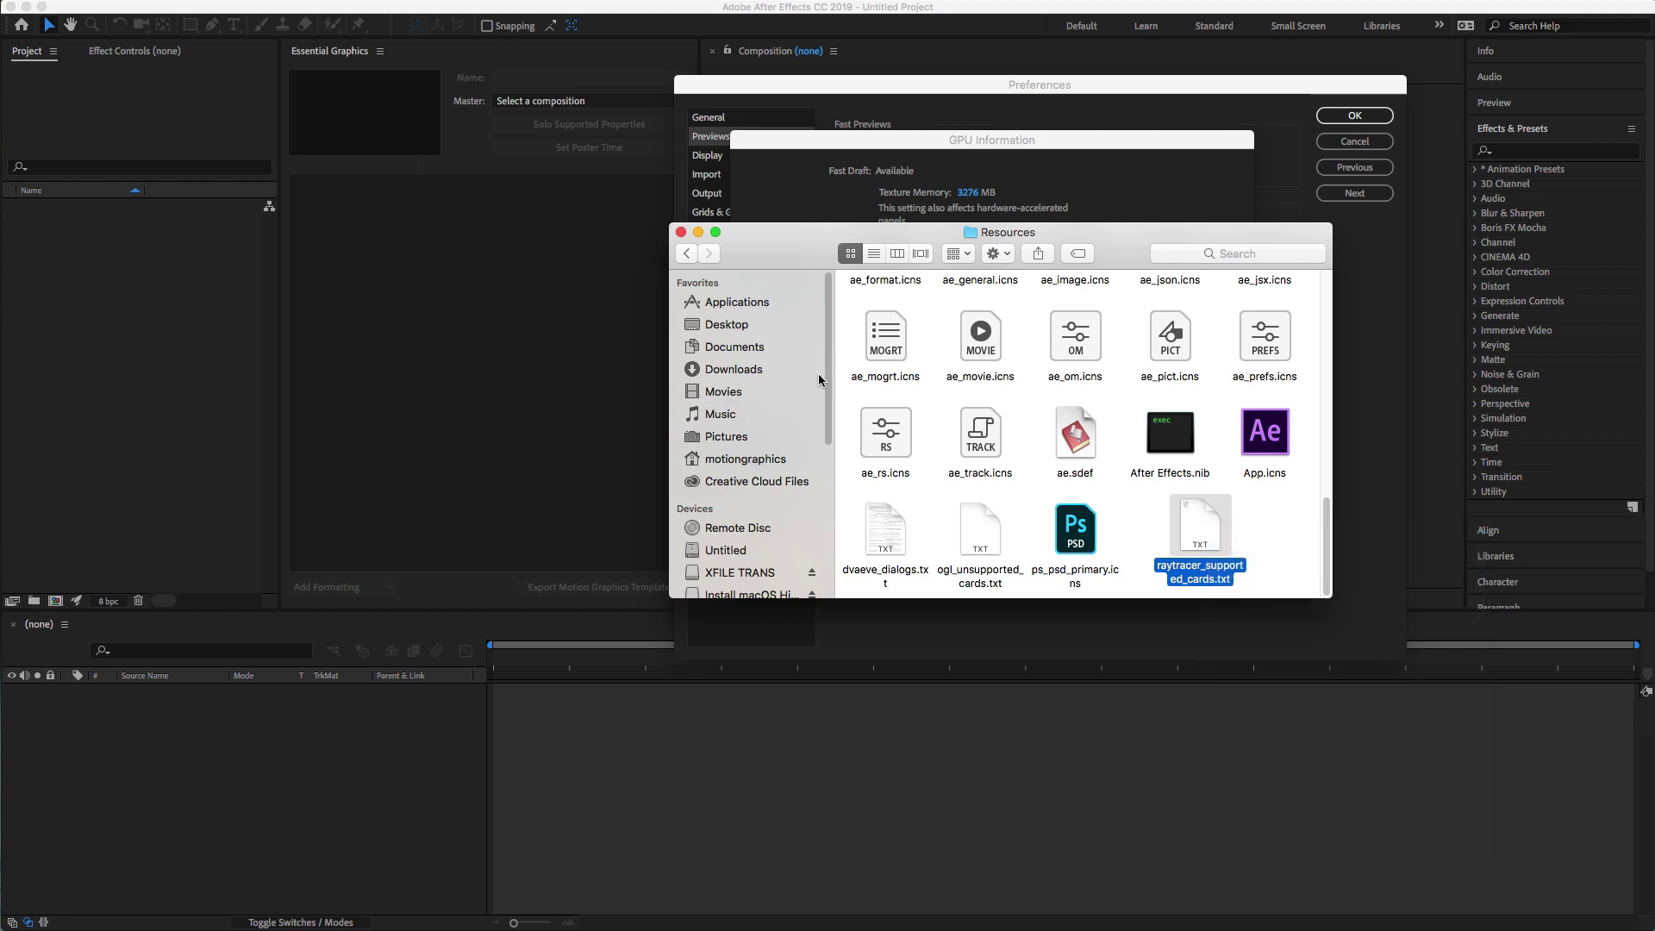
pyautogui.press('super+n')
pyautogui.moveTo(817, 276); pyautogui.dragTo(364, 310)
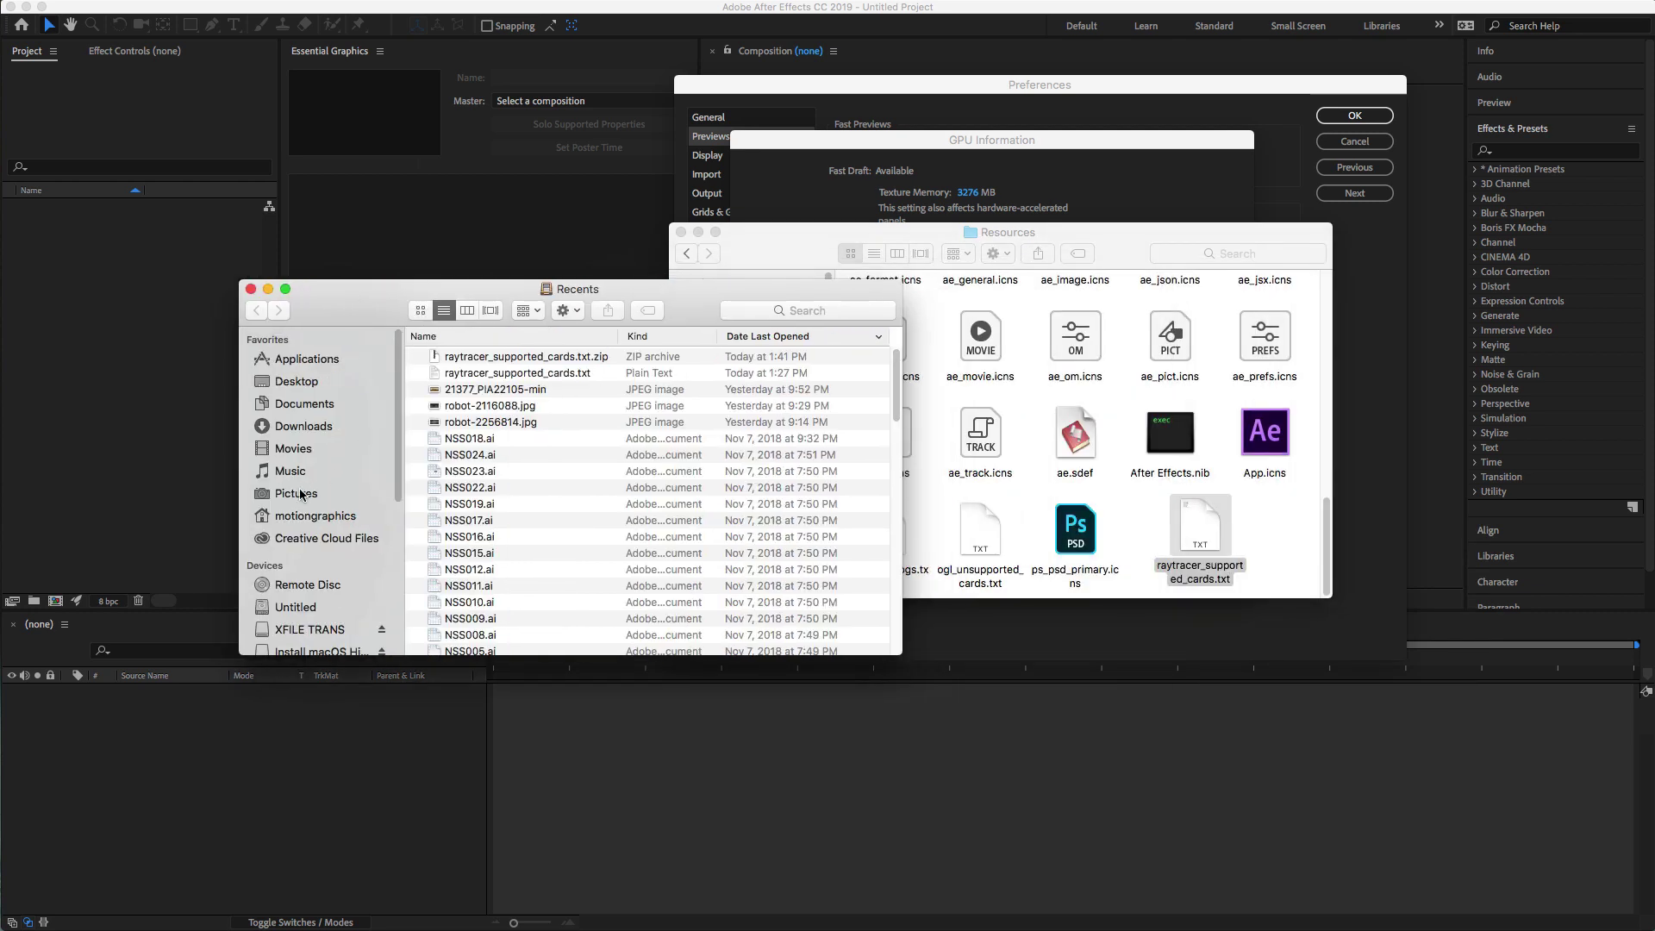
pyautogui.click(296, 449)
pyautogui.rightClick(509, 411)
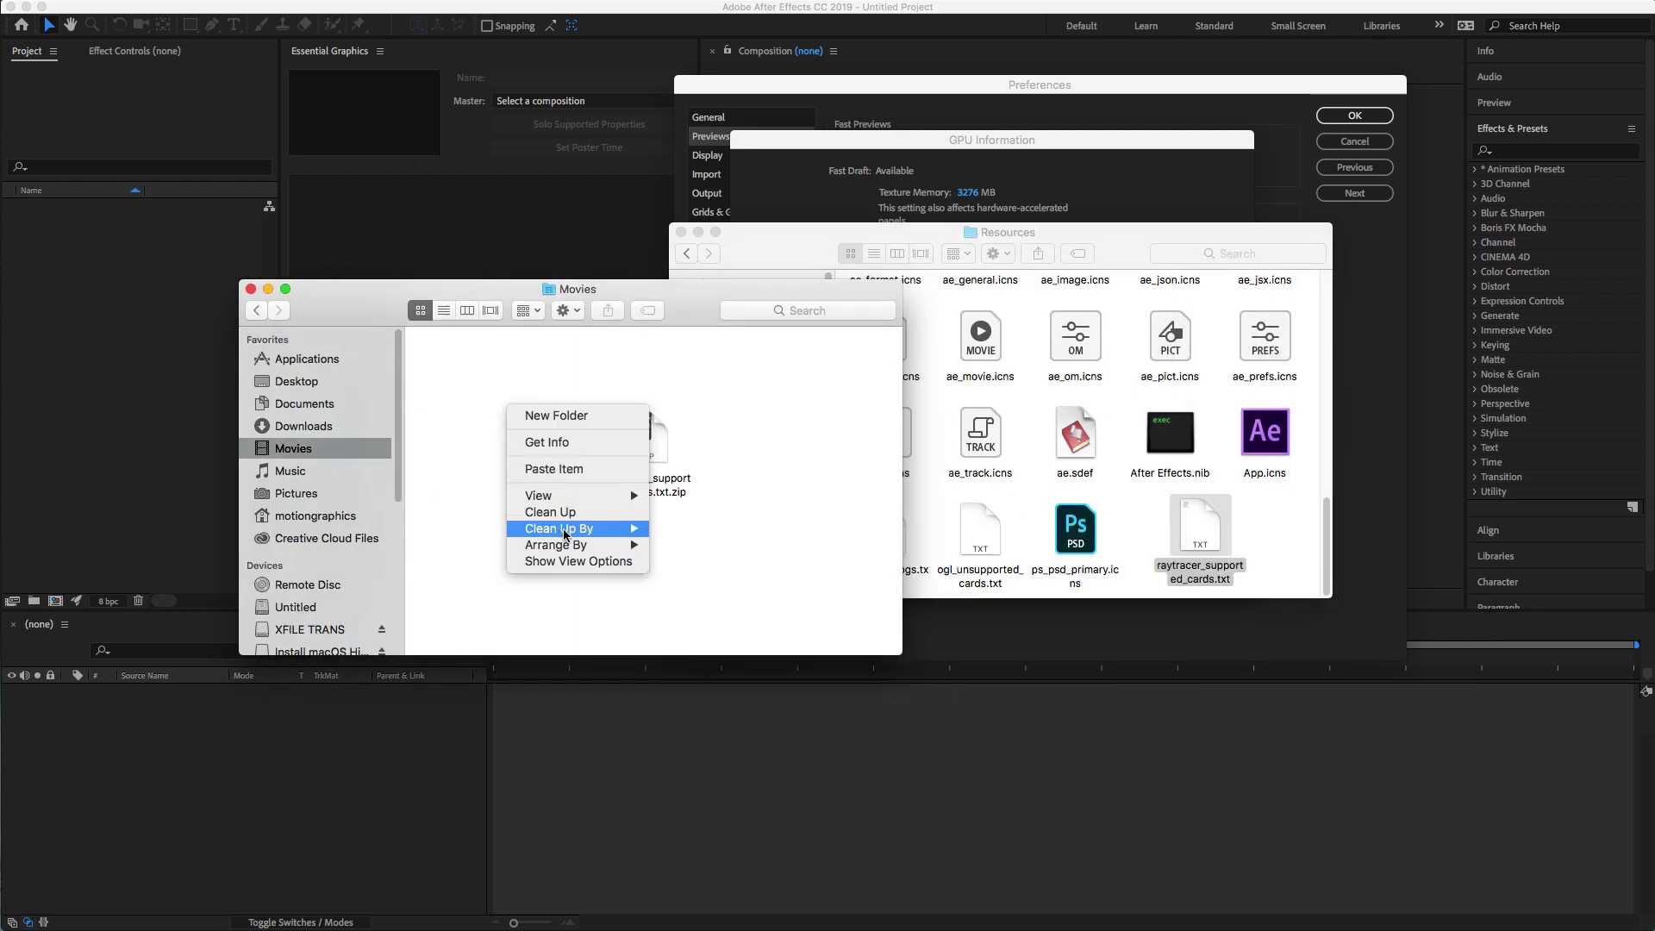
pyautogui.click(576, 470)
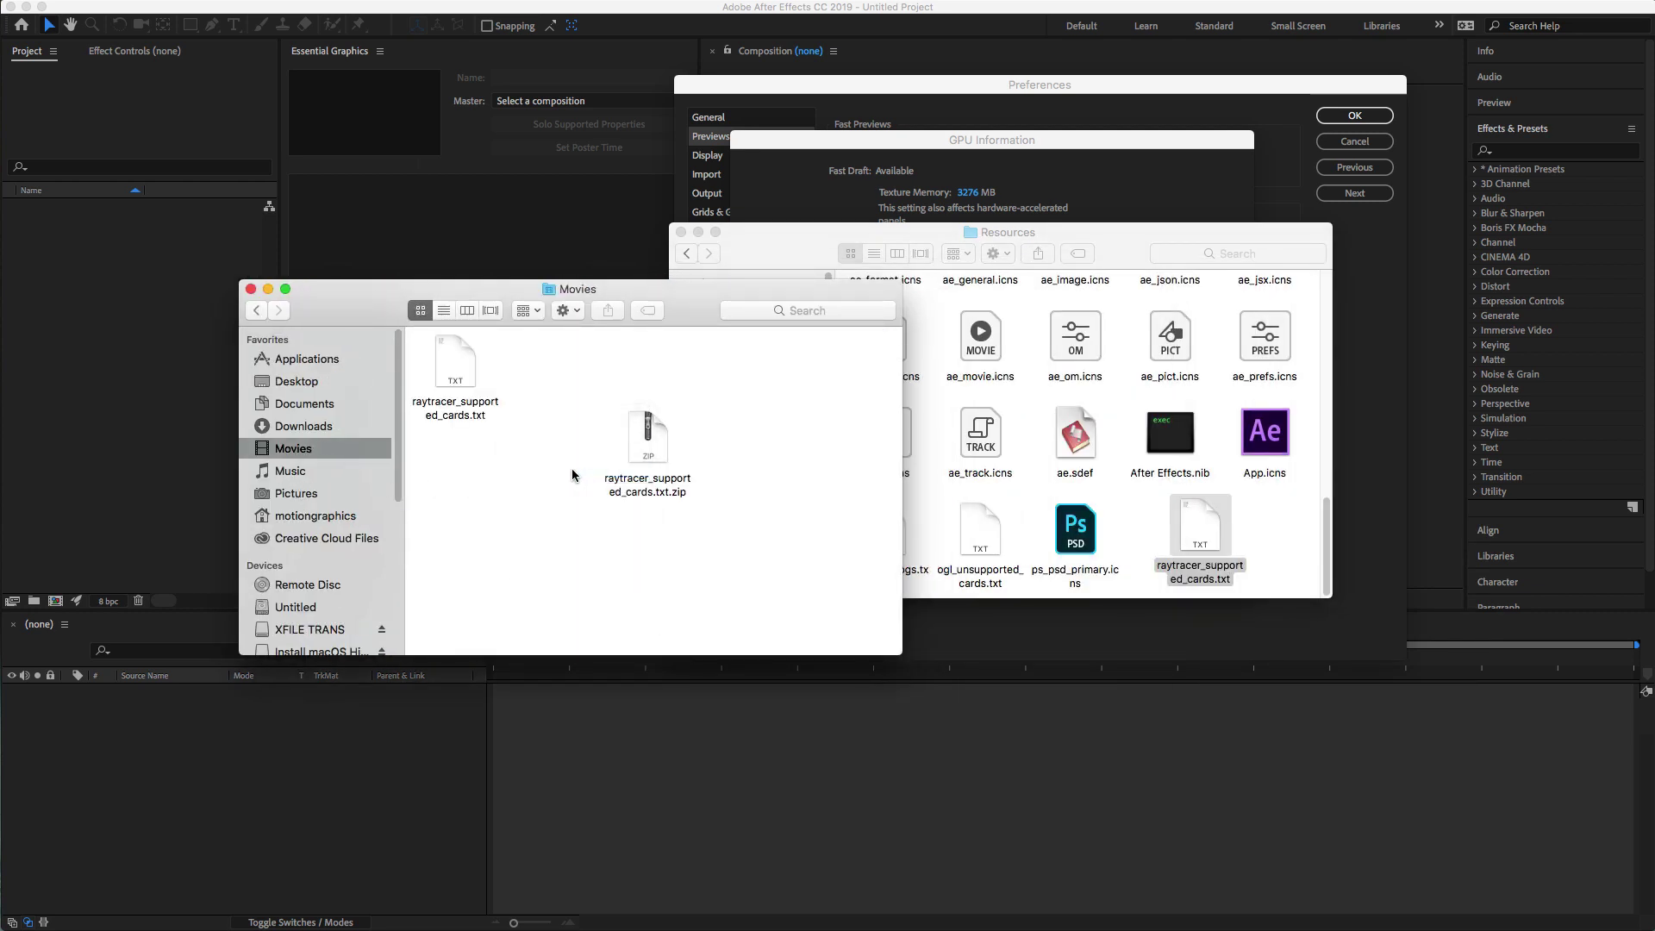
# - Open the copied list in TextEdit, check the final GeForce GTX 1070 Ti entry, and save
pyautogui.doubleClick(461, 382)
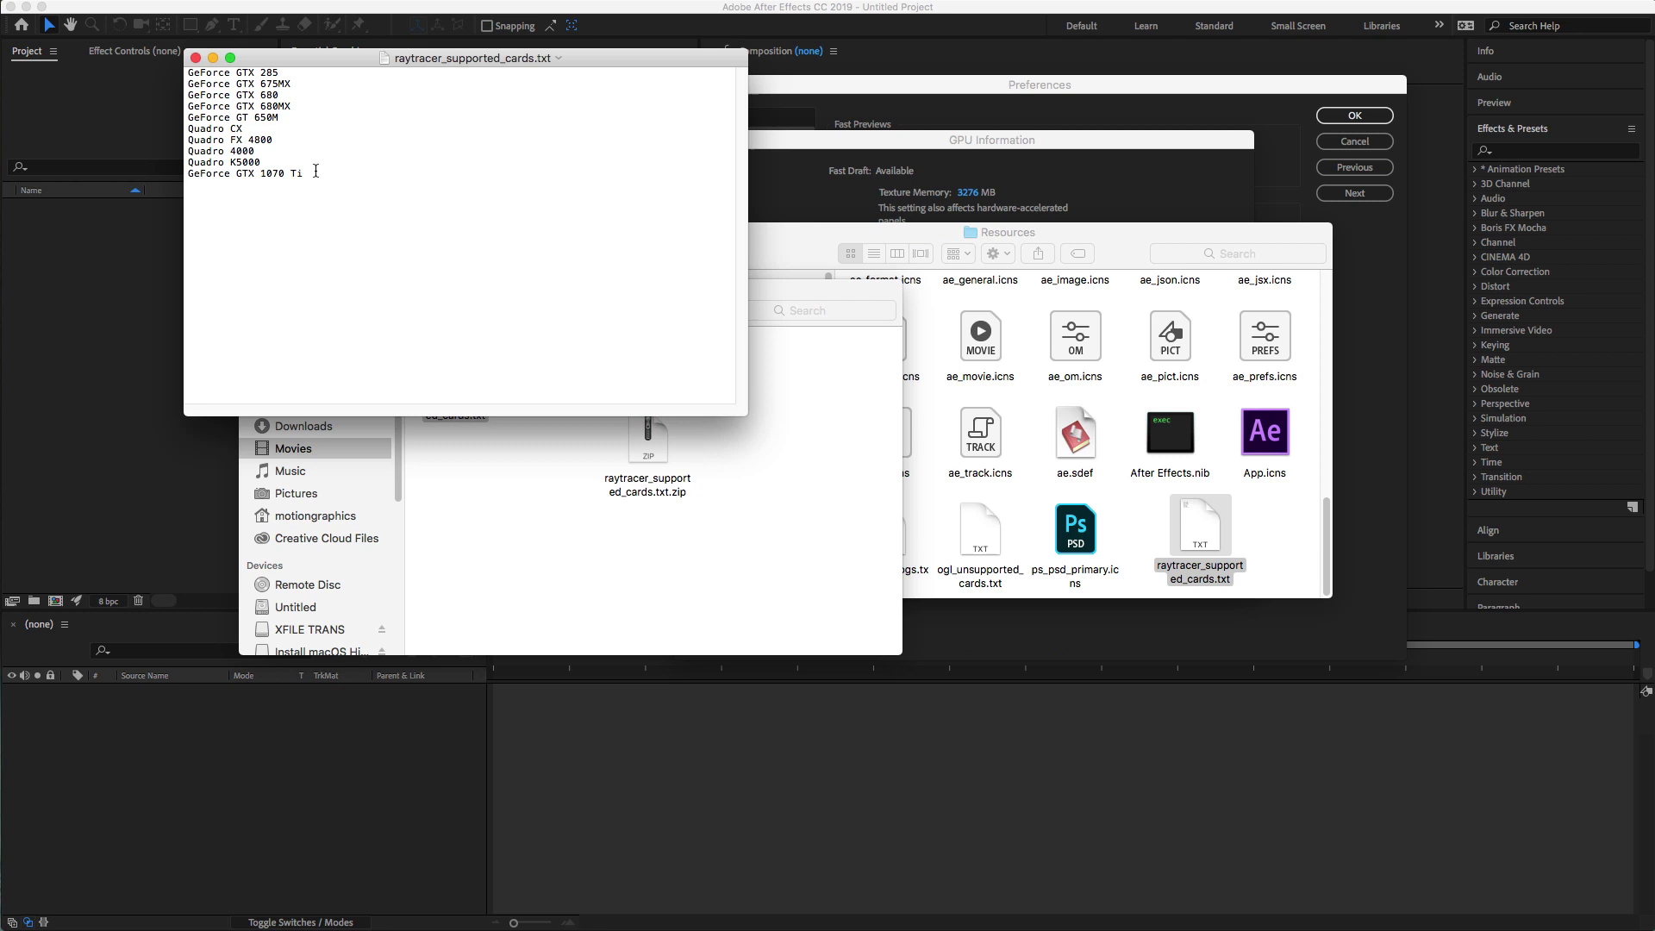
pyautogui.moveTo(321, 175); pyautogui.dragTo(184, 173)
pyautogui.click(337, 200)
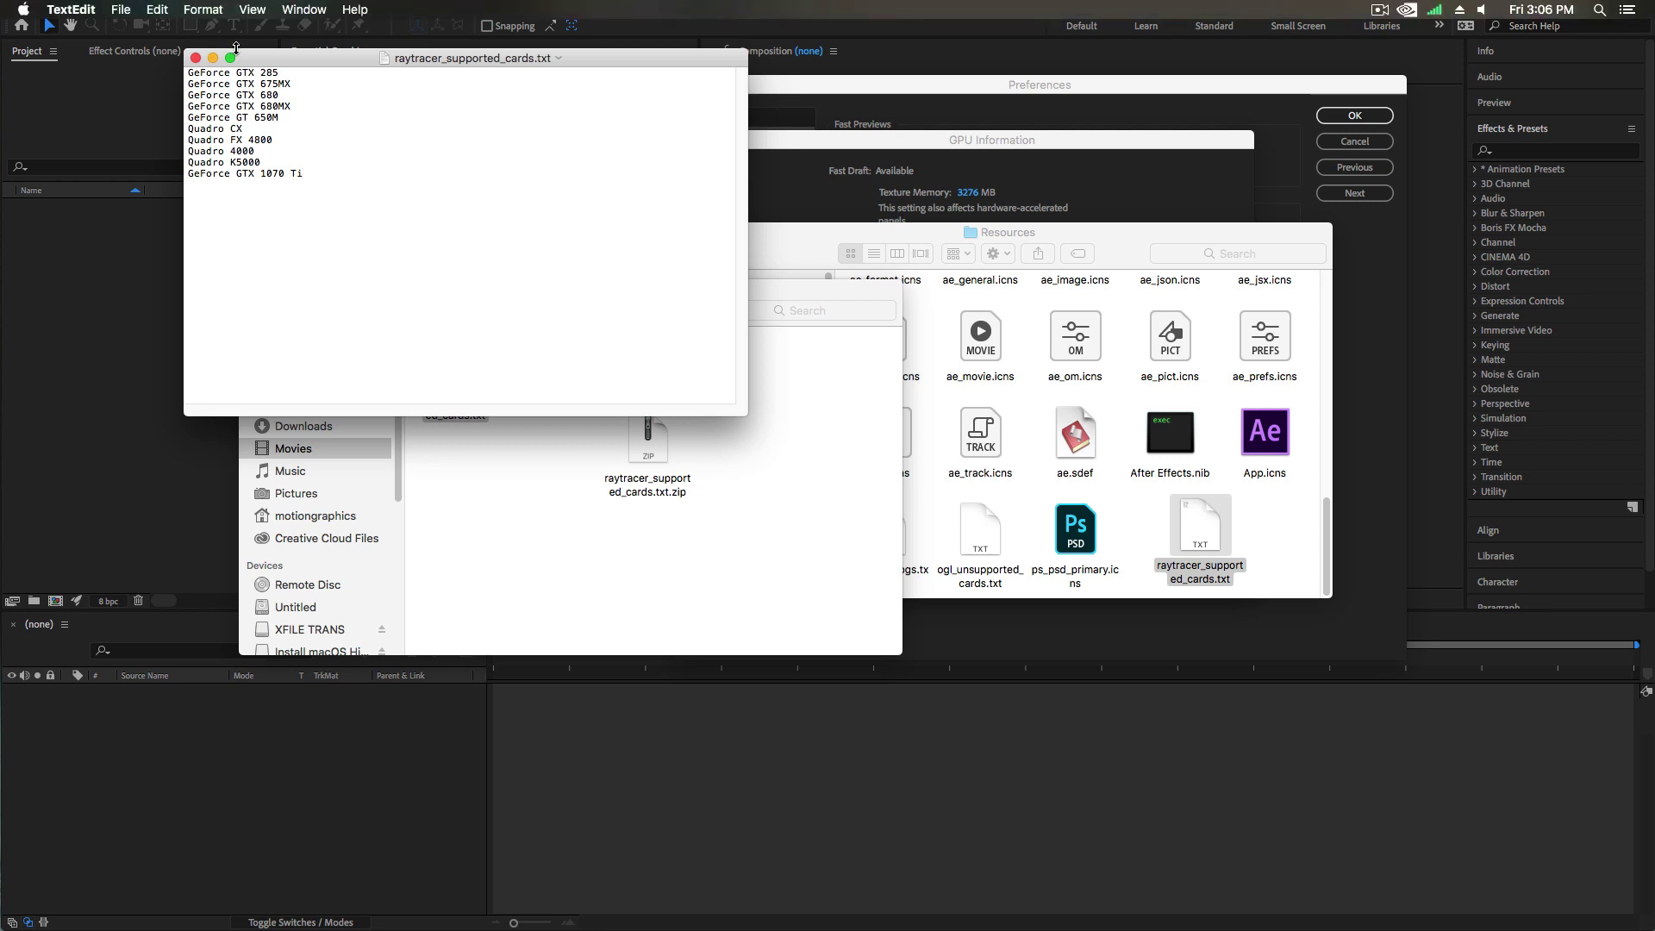
pyautogui.click(121, 9)
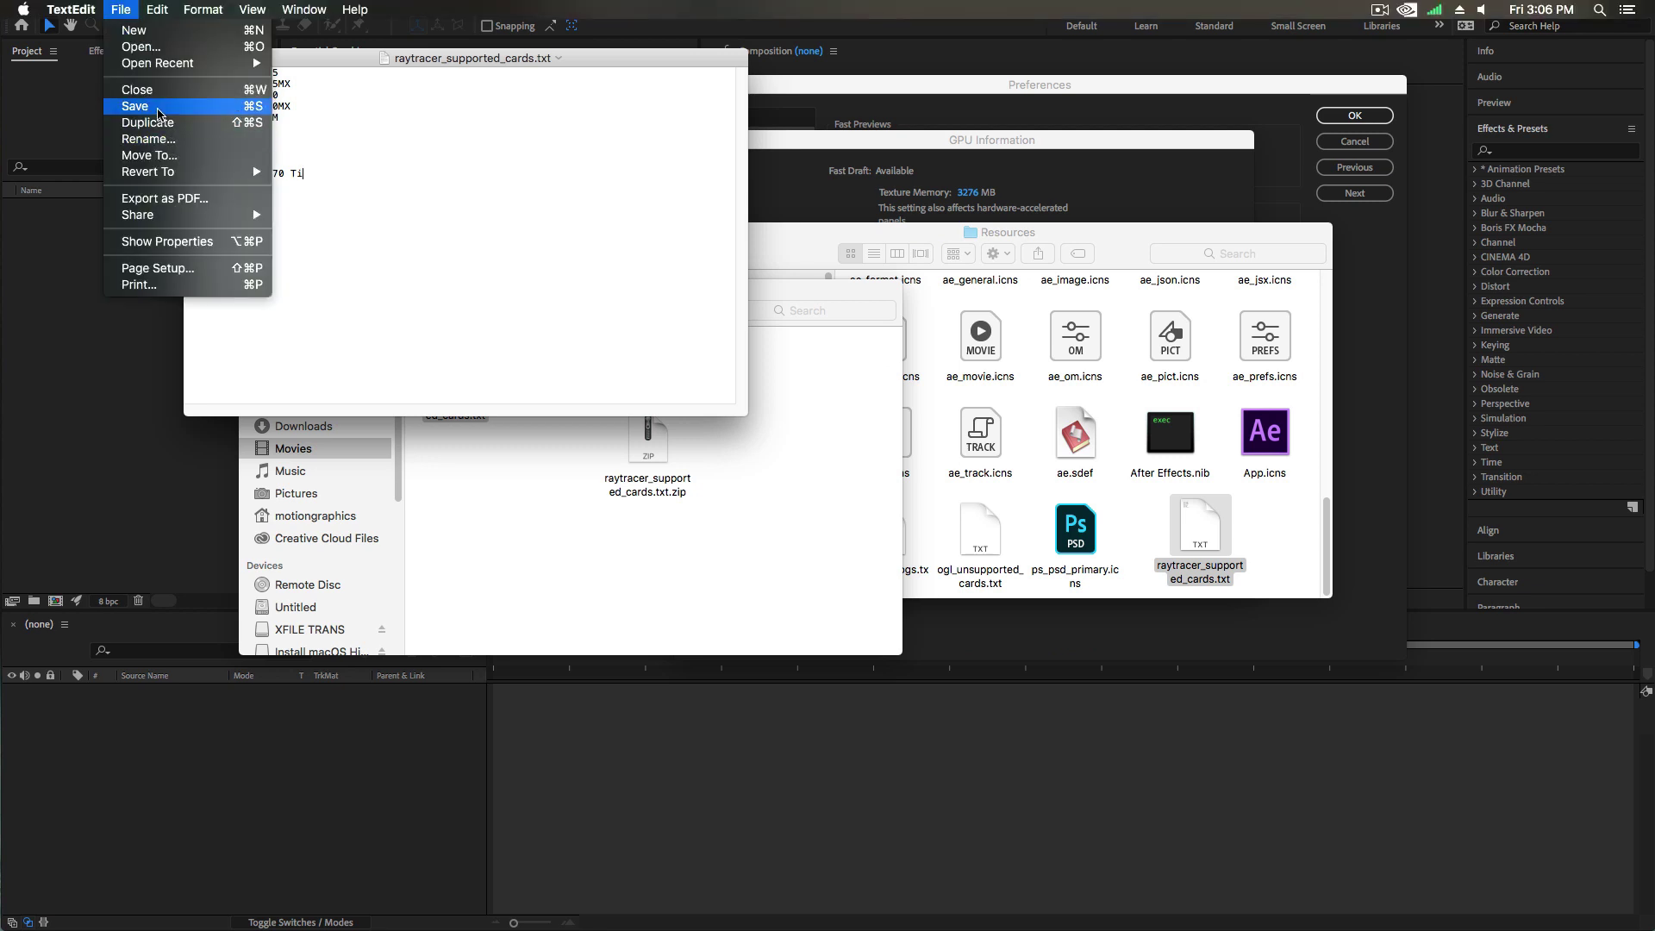
pyautogui.click(138, 106)
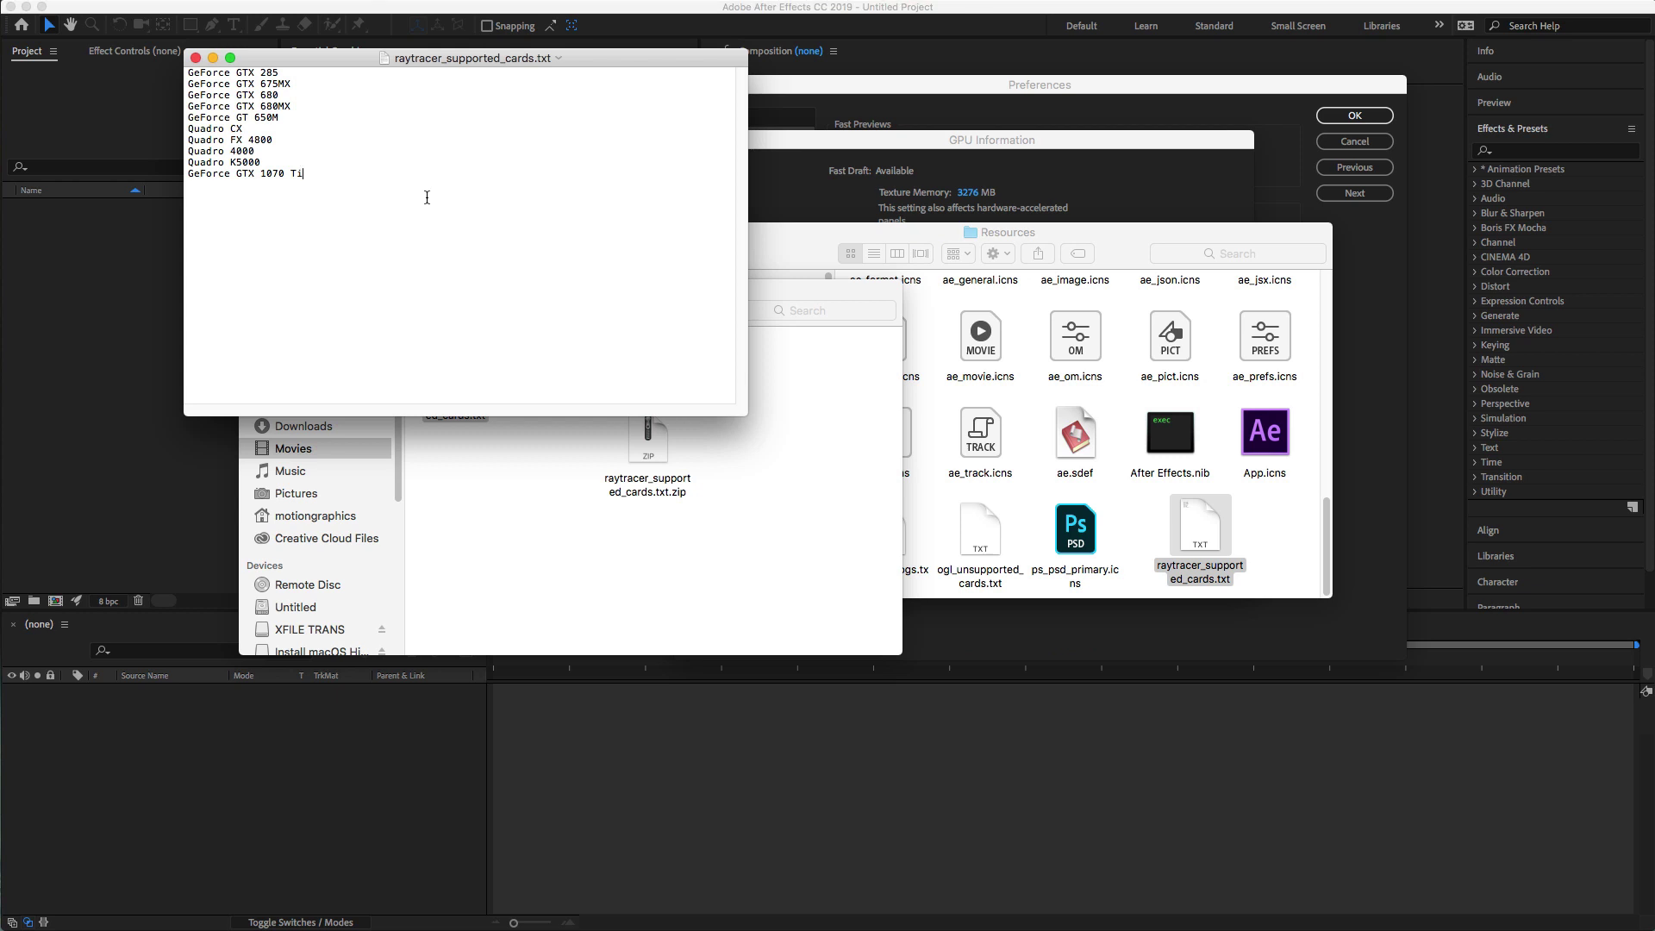
# - Move the edited raytracer_supported_cards.txt from Movies into Resources, authorising the replacement, then close Movies
pyautogui.click(195, 58)
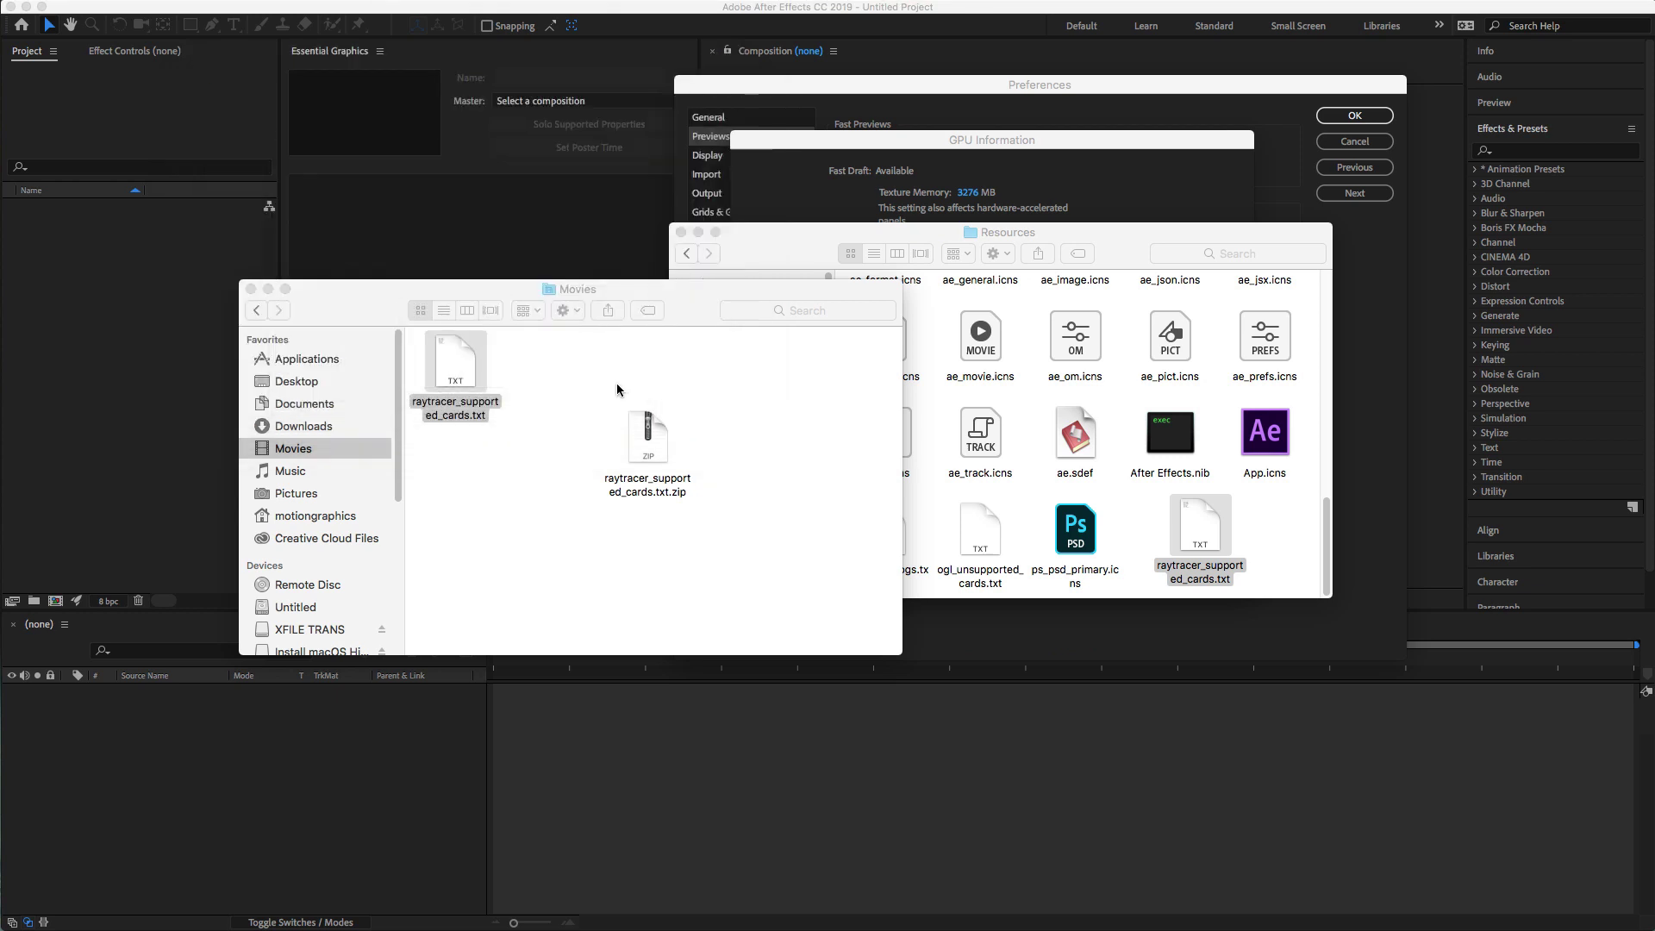
pyautogui.moveTo(713, 302); pyautogui.dragTo(639, 287)
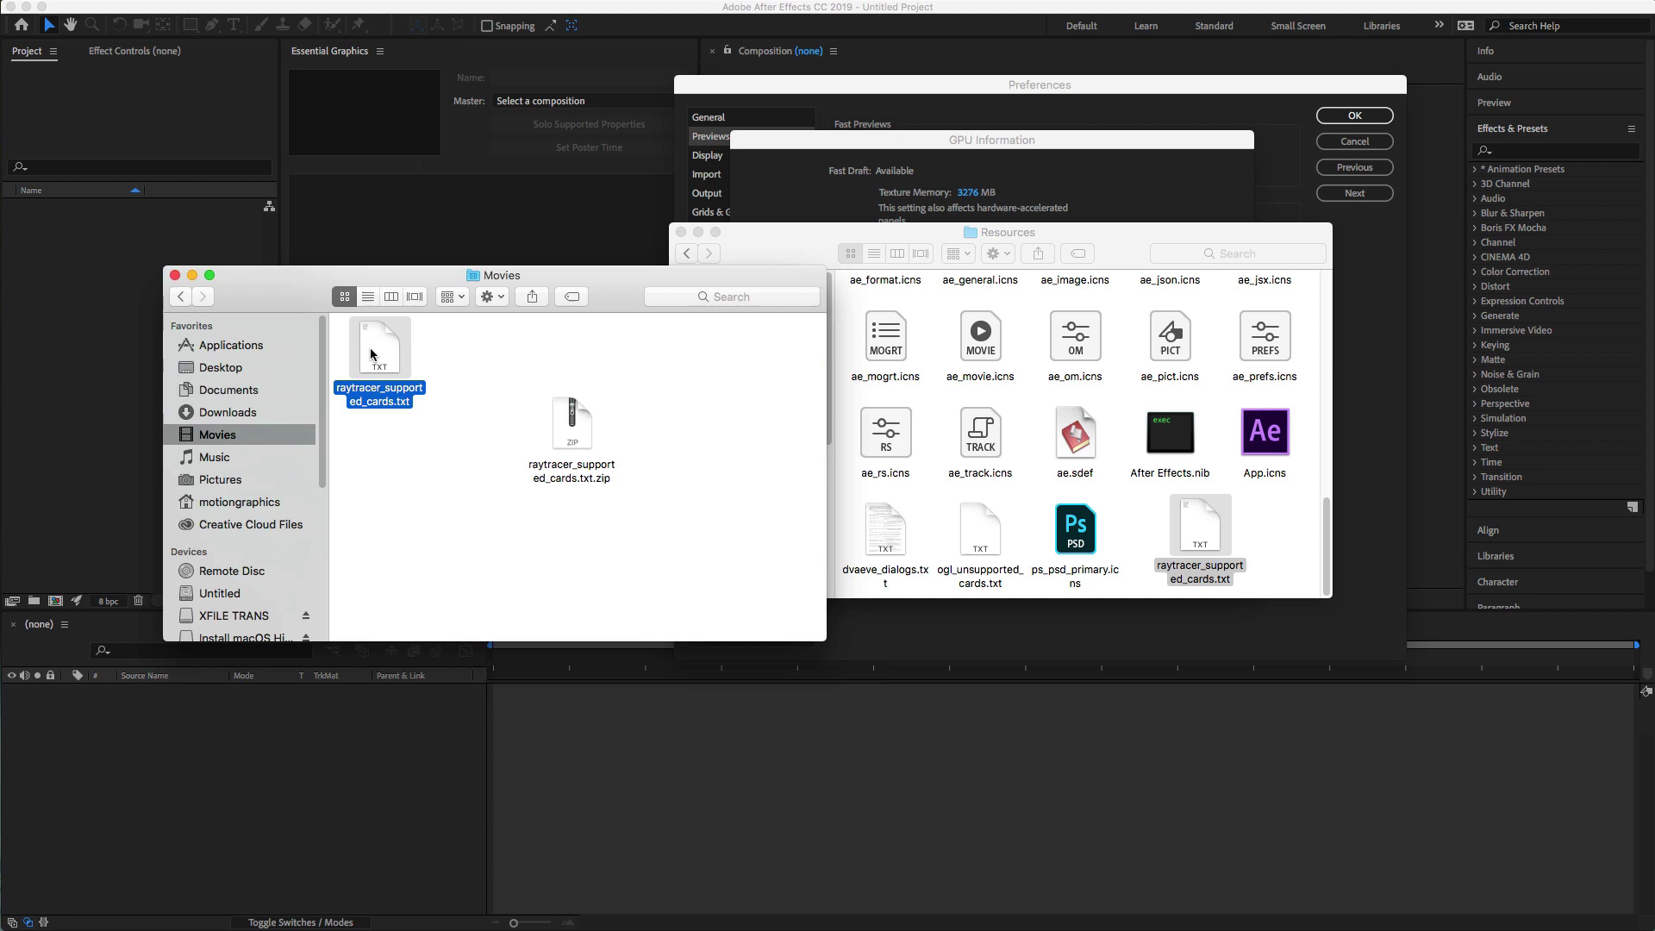
pyautogui.moveTo(371, 354); pyautogui.dragTo(1198, 515)
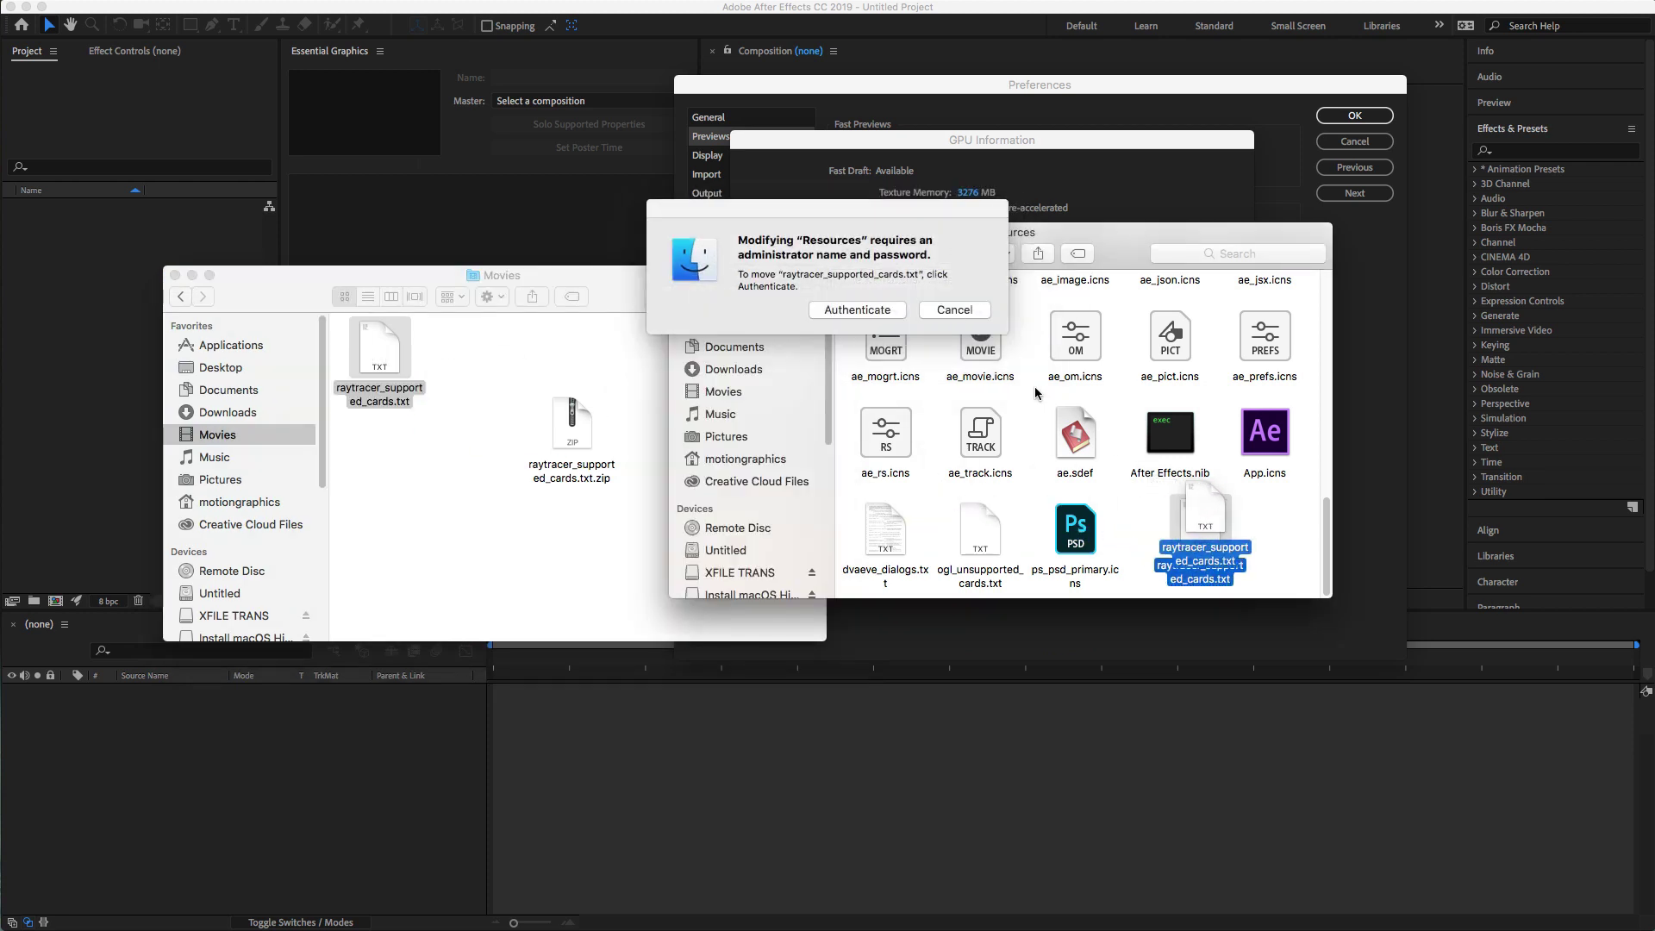
pyautogui.click(858, 312)
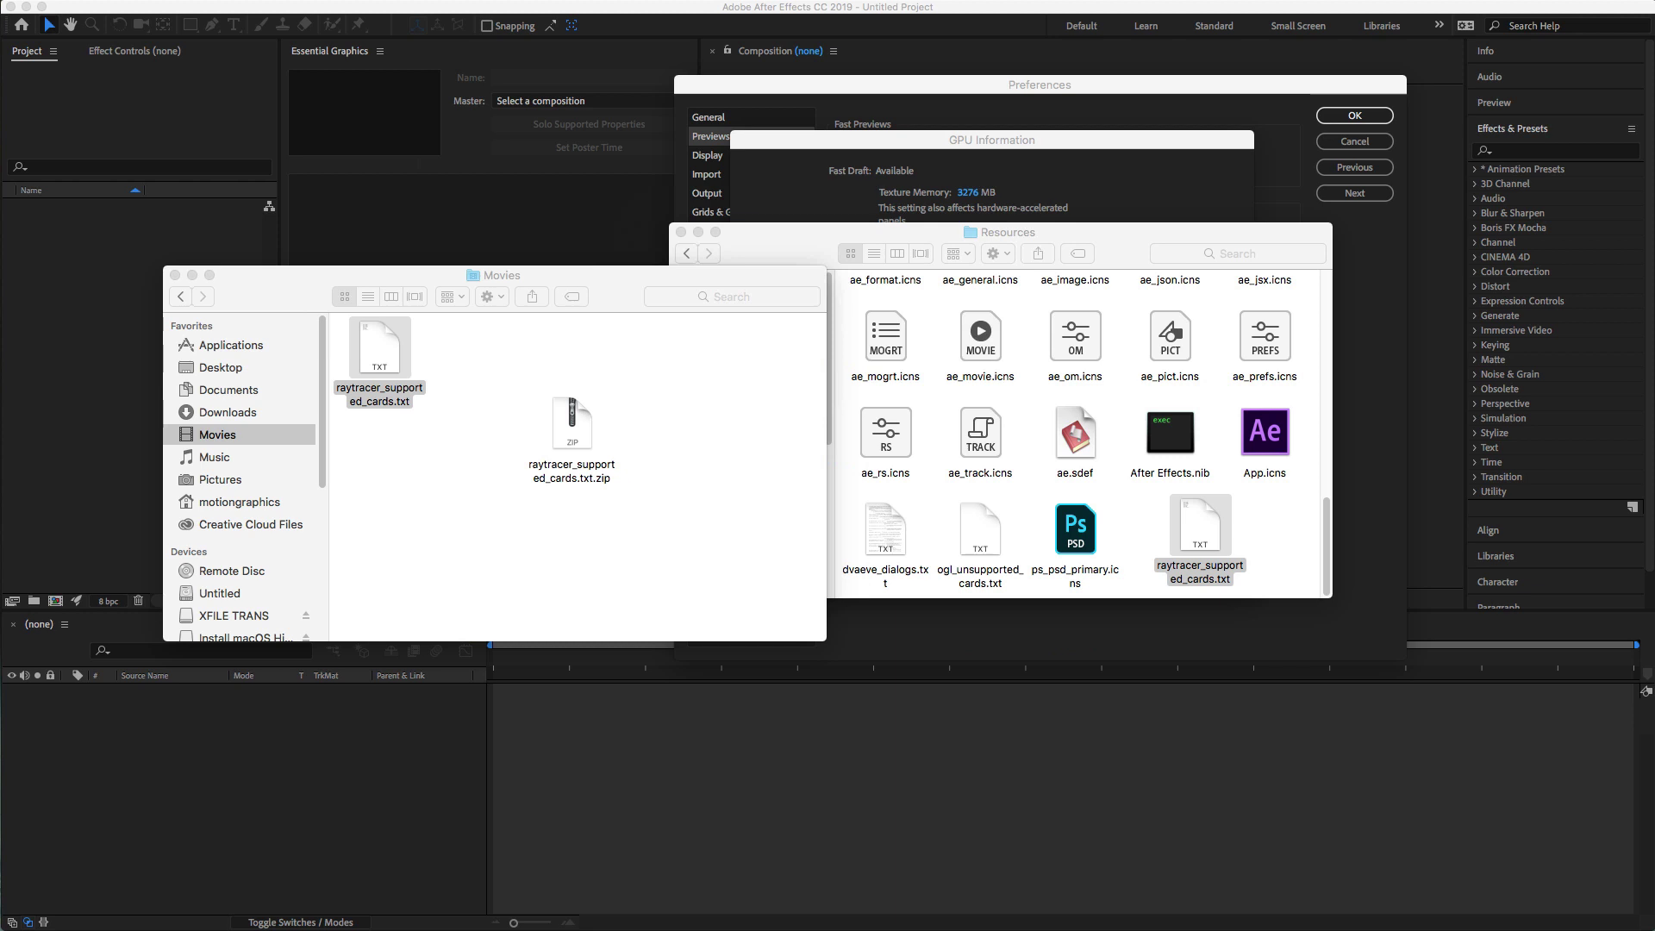
pyautogui.moveTo(1200, 530); pyautogui.dragTo(1205, 528)
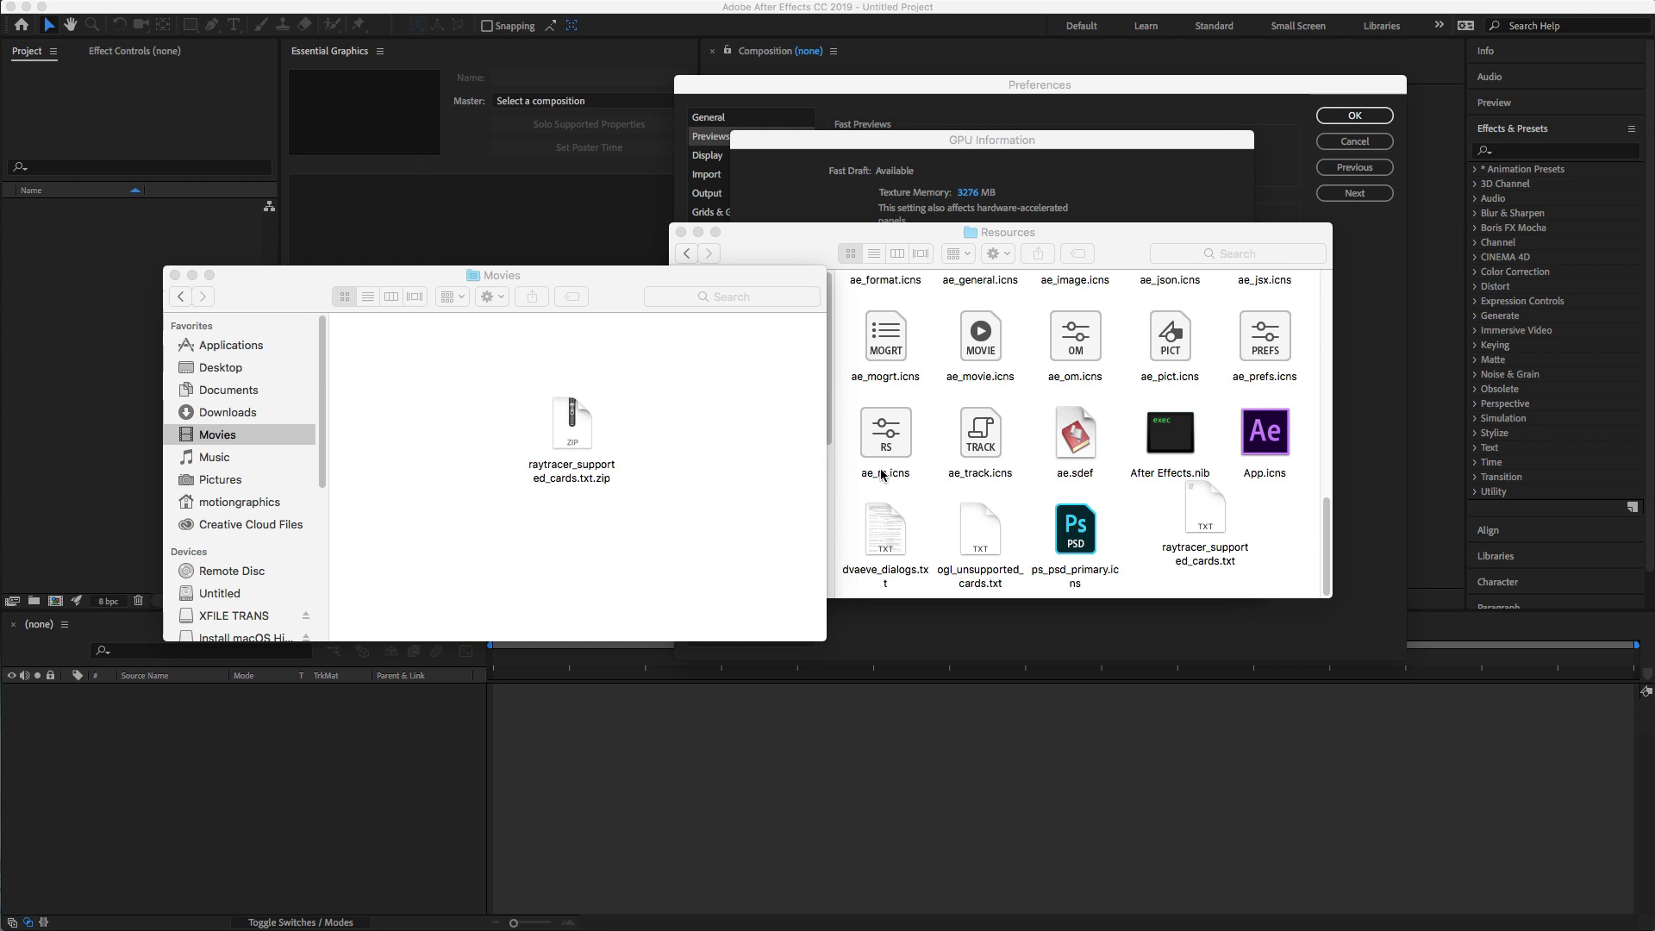
pyautogui.click(175, 275)
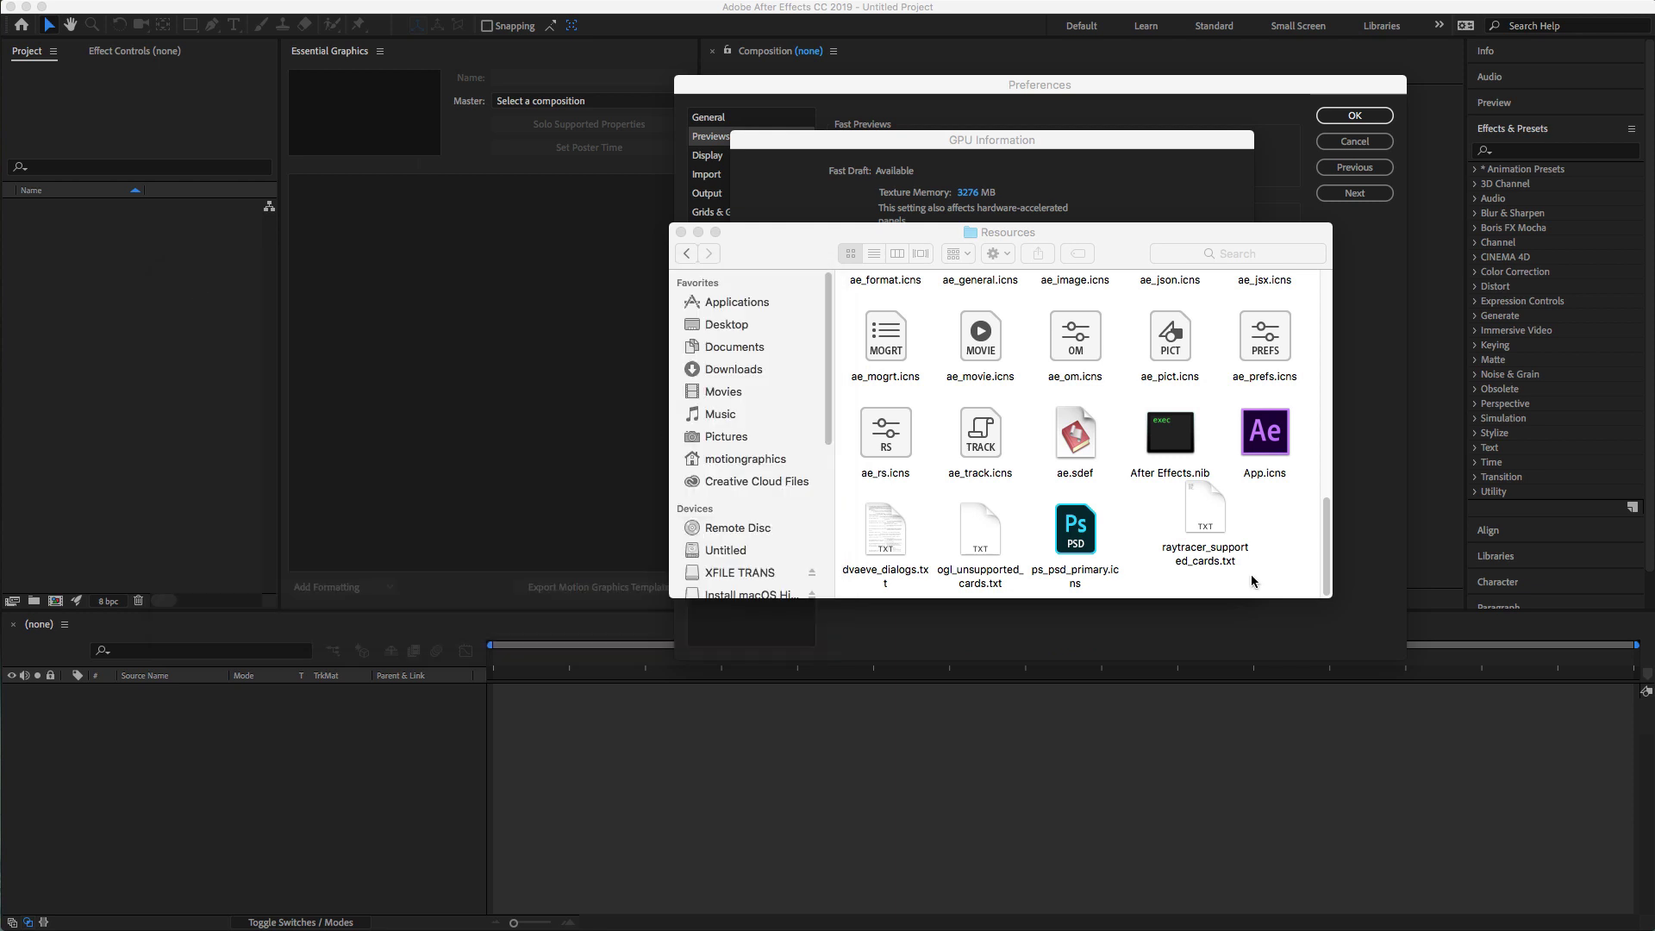
# - Check that raytracer_supported_cards.txt now ends with GeForce GTX 1070 Ti, then close it and Resources
pyautogui.doubleClick(1204, 521)
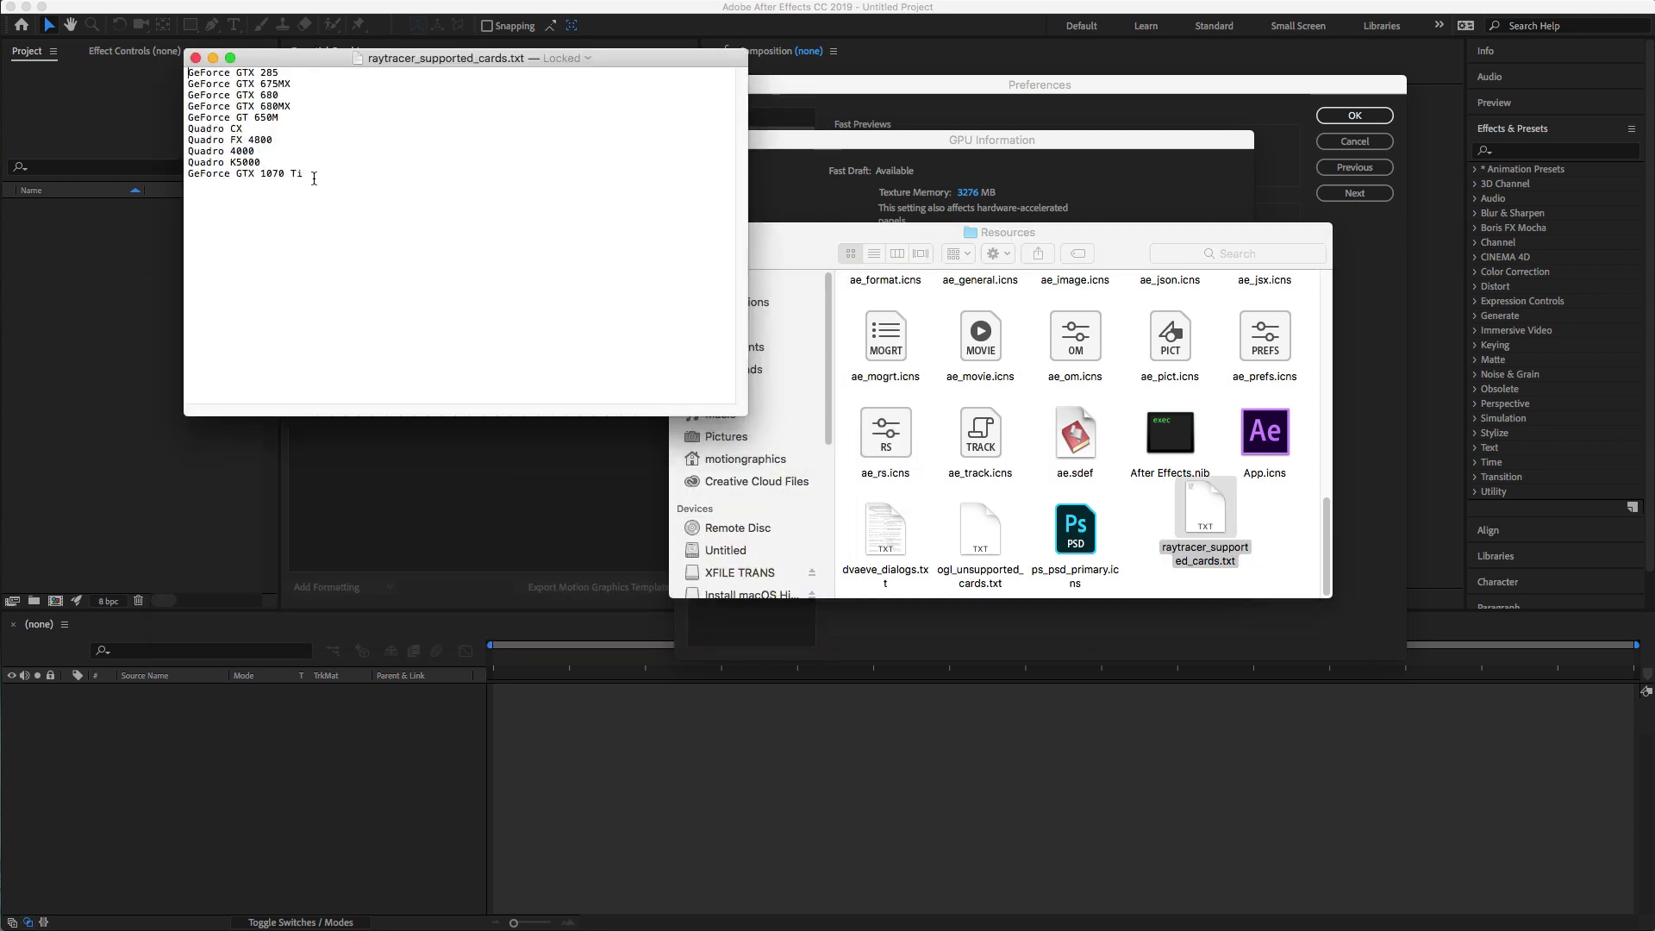
pyautogui.click(197, 58)
pyautogui.click(681, 234)
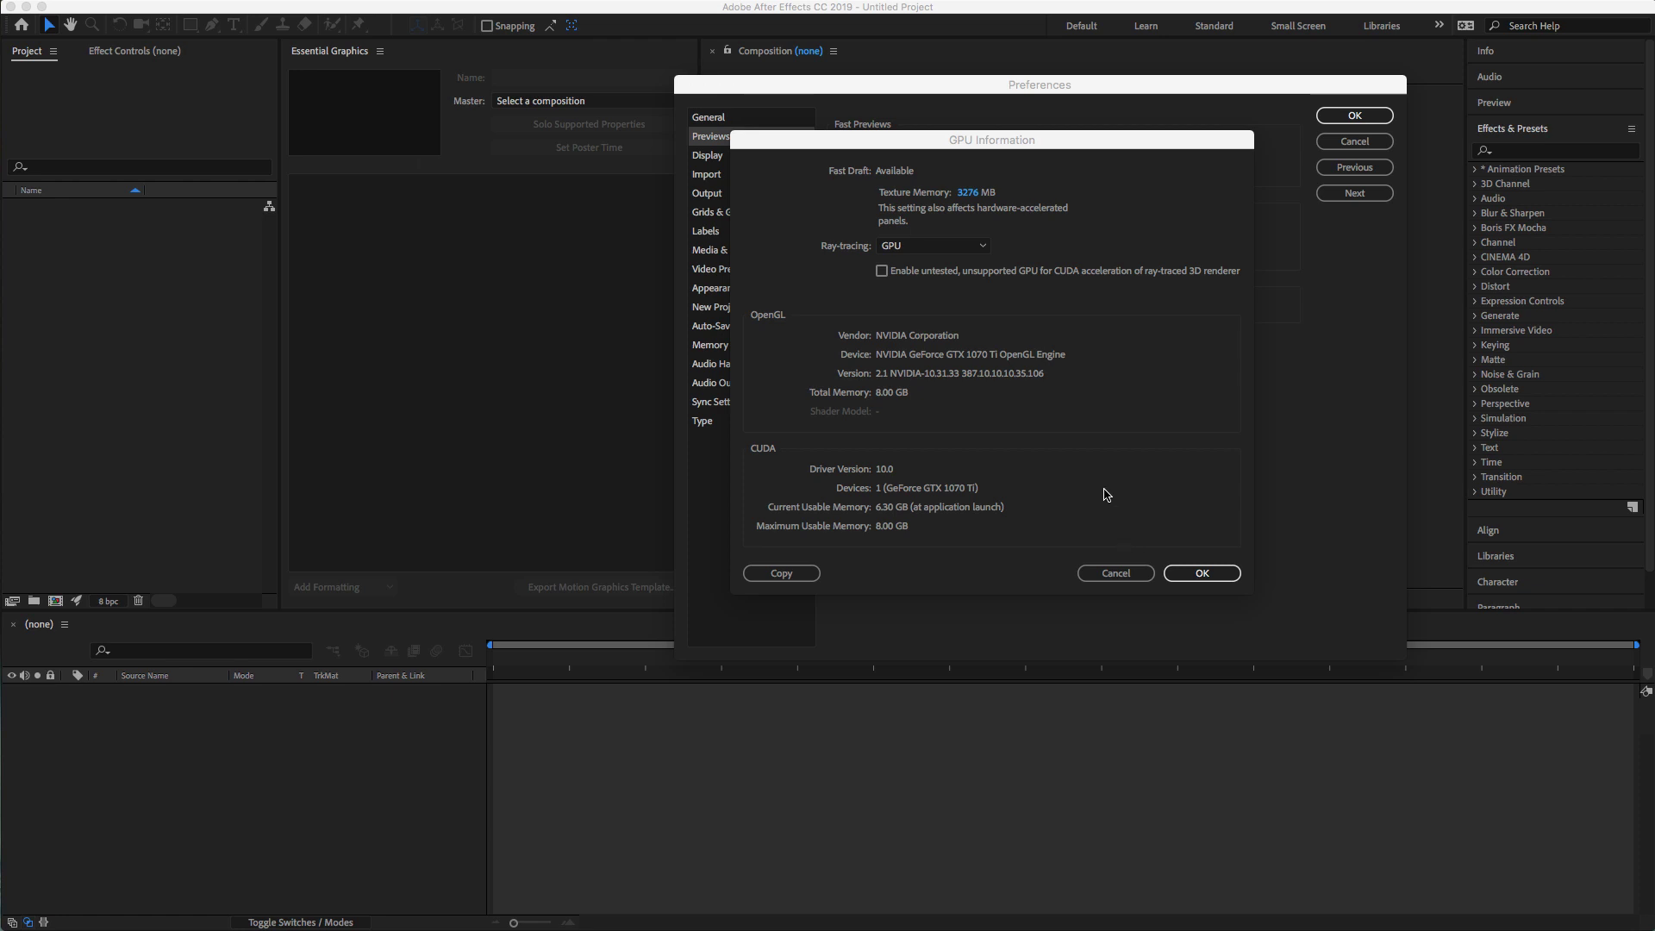
pyautogui.moveTo(1064, 138); pyautogui.dragTo(1051, 157)
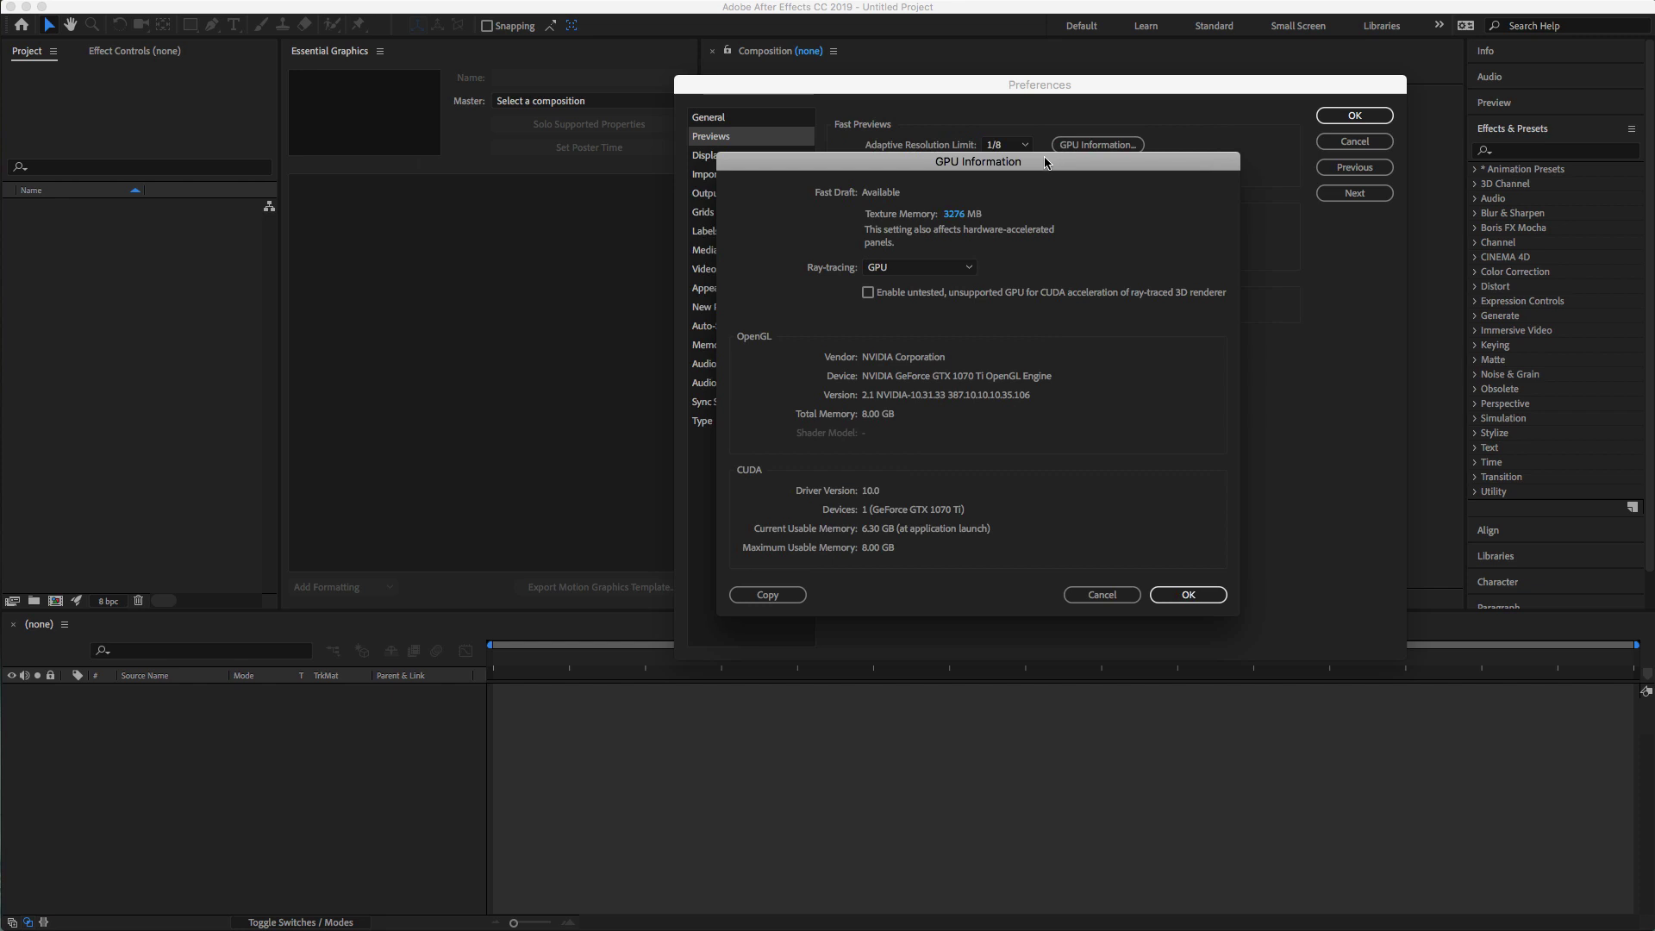